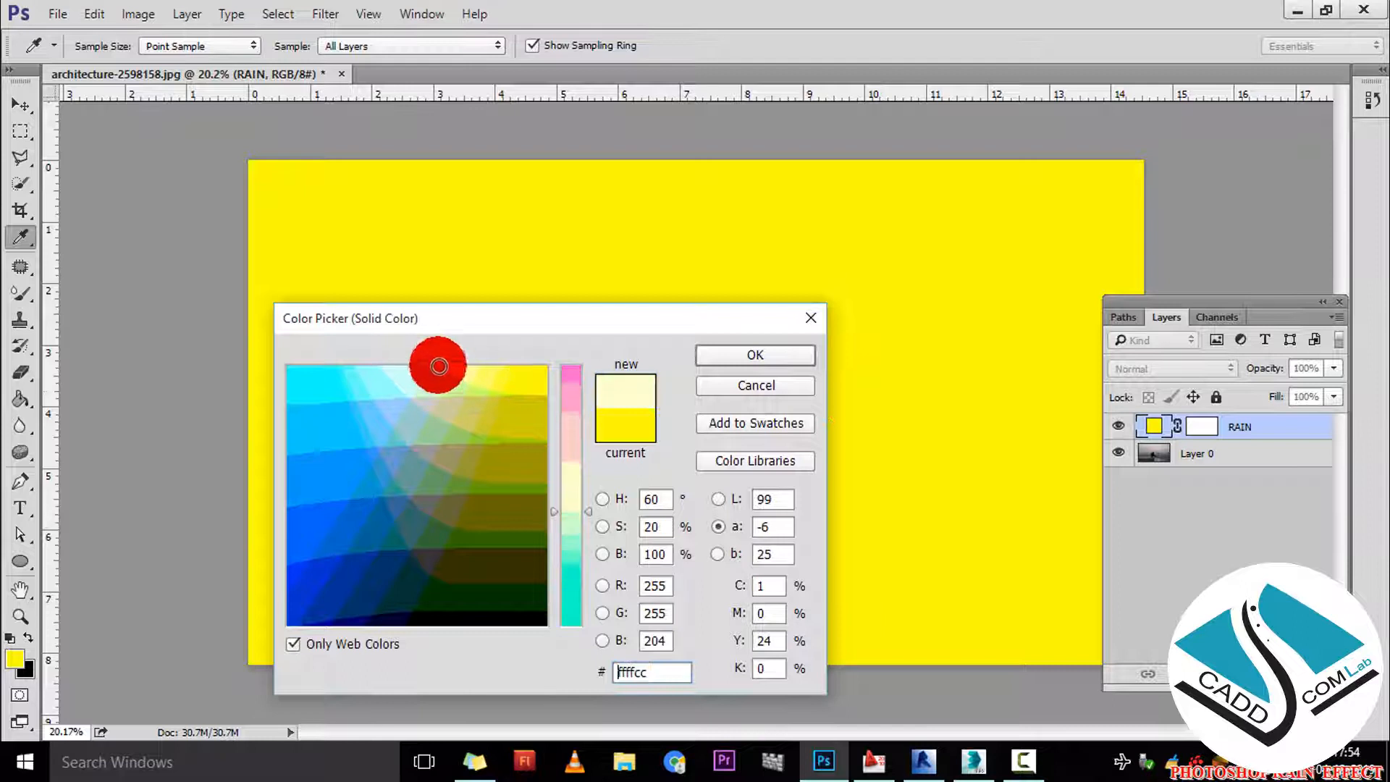
Change the RAIN fill layer's color to the pale yellow web color ffffcc.
click(632, 368)
click(758, 357)
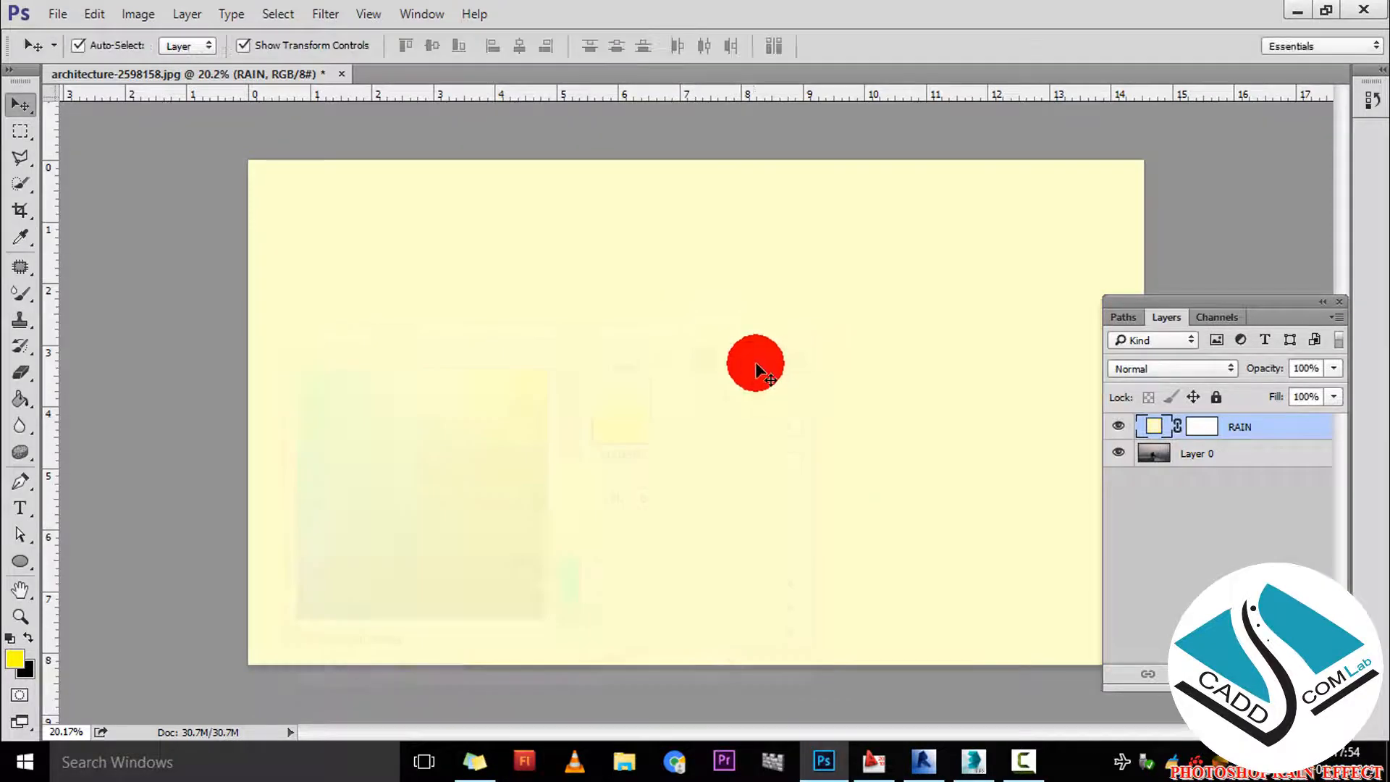
double_click(1149, 427)
drag(557, 498, 559, 484)
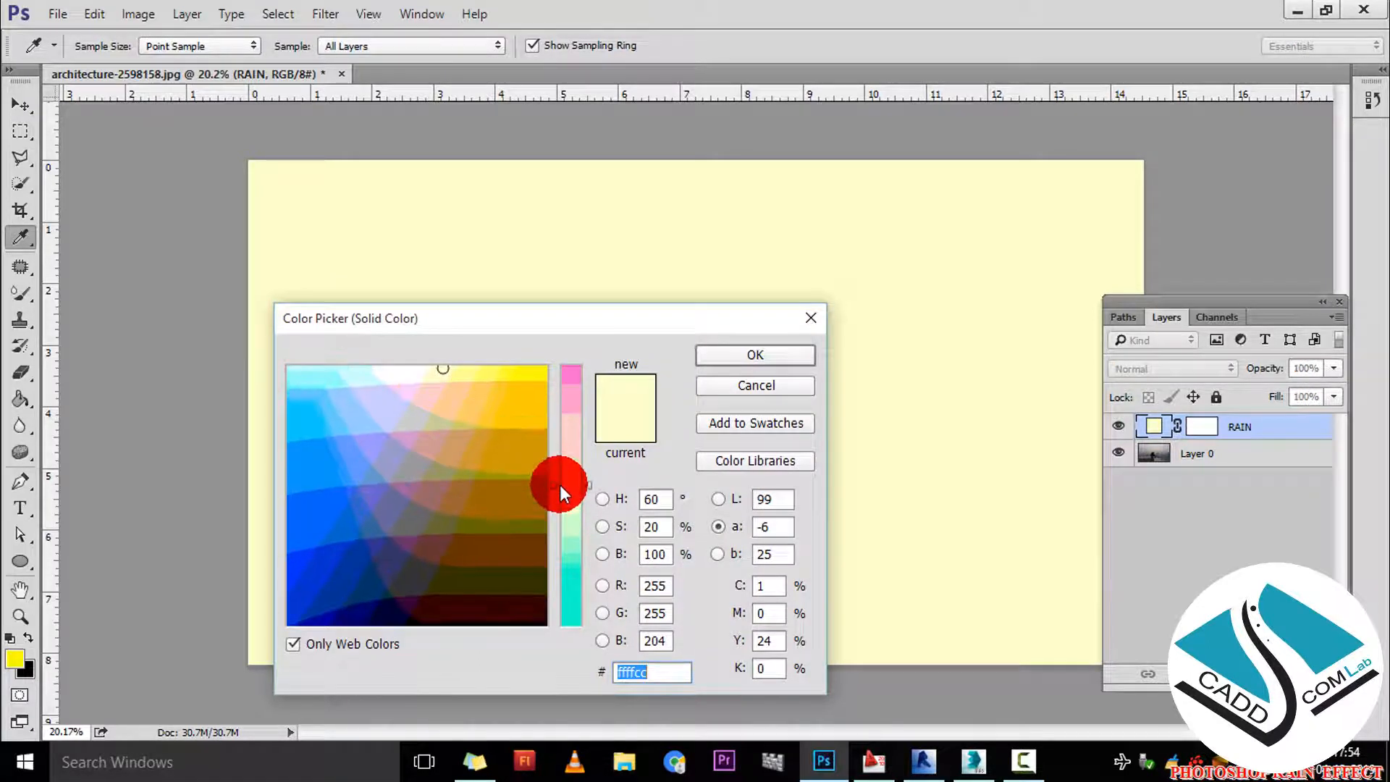
click(771, 355)
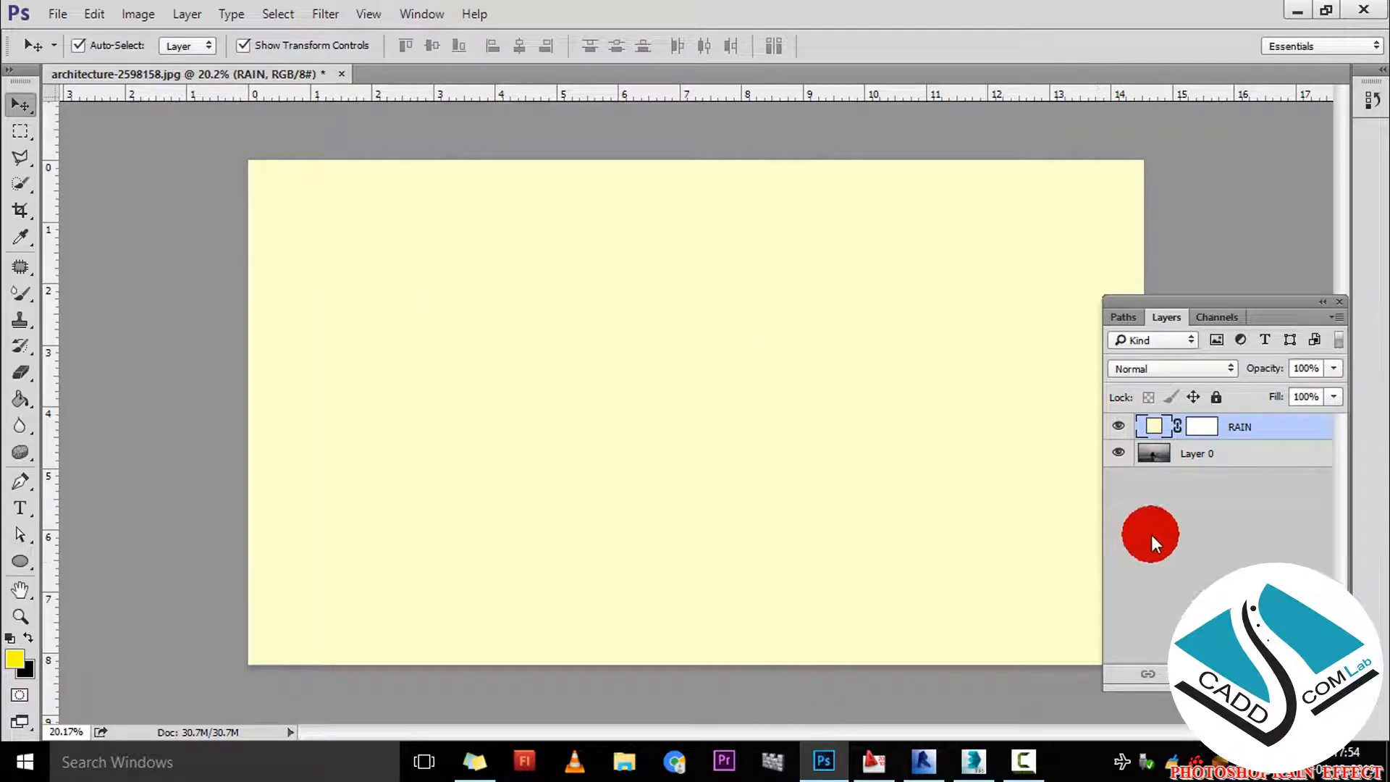
Select a rectangle about 5.6 by 3.1 ruler units mid-canvas and start Add Noise on it, rasterizing the RAIN fill.
click(21, 131)
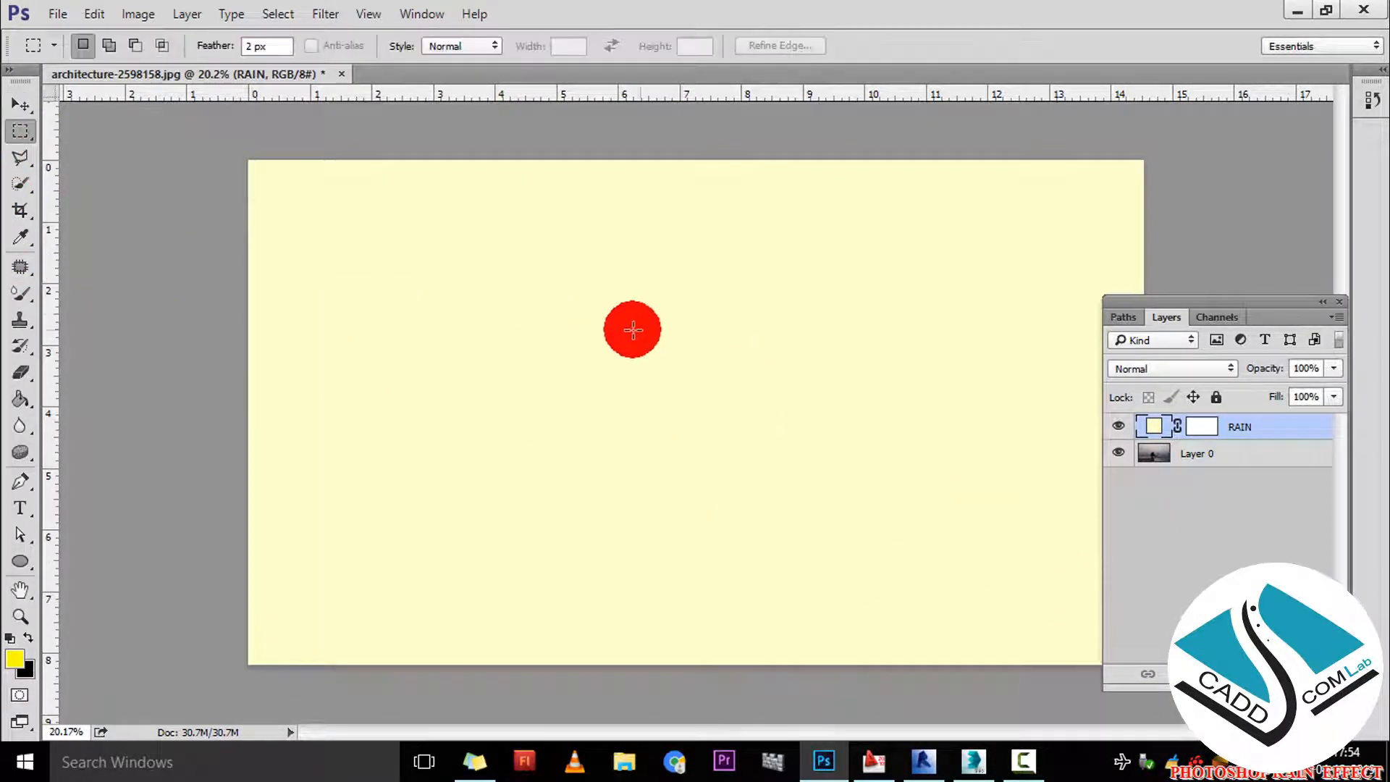
drag(568, 309, 914, 502)
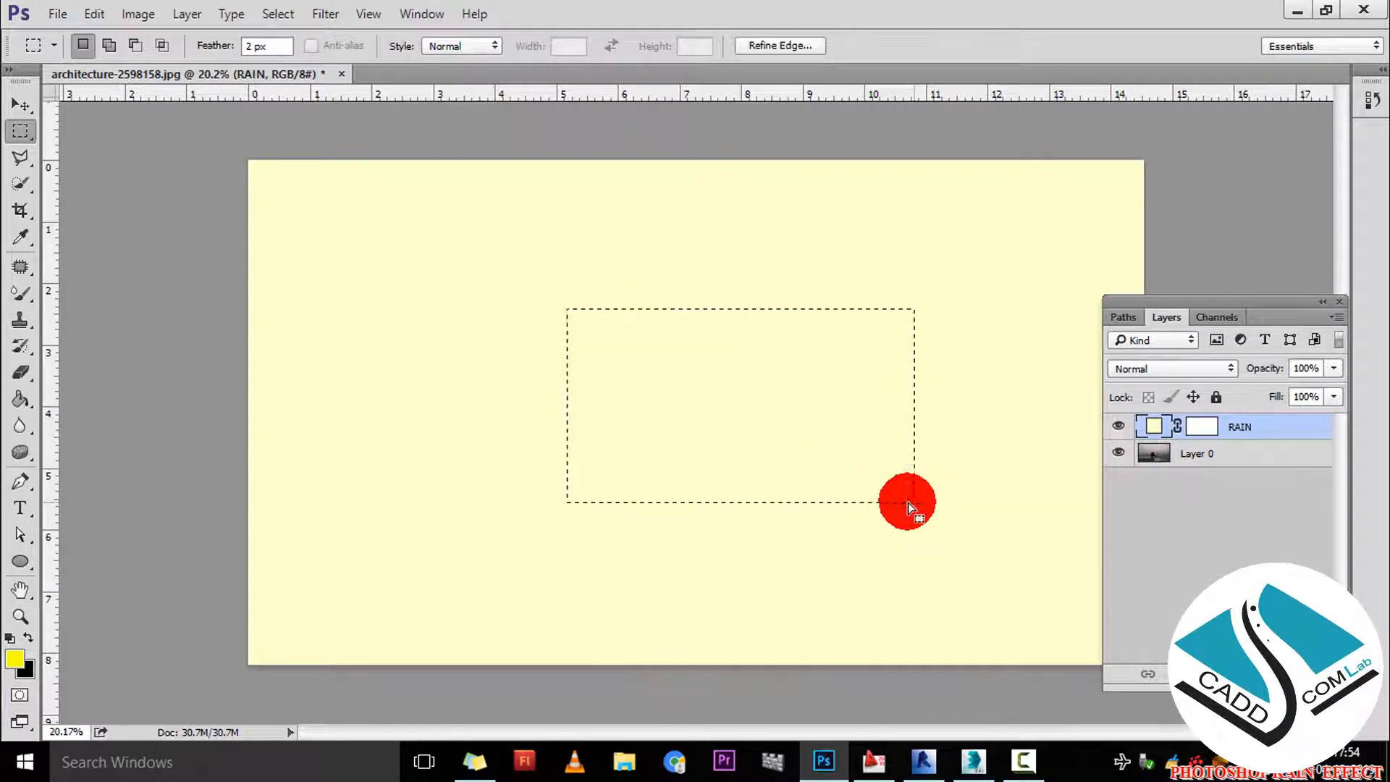
click(337, 12)
mouse_move(454, 239)
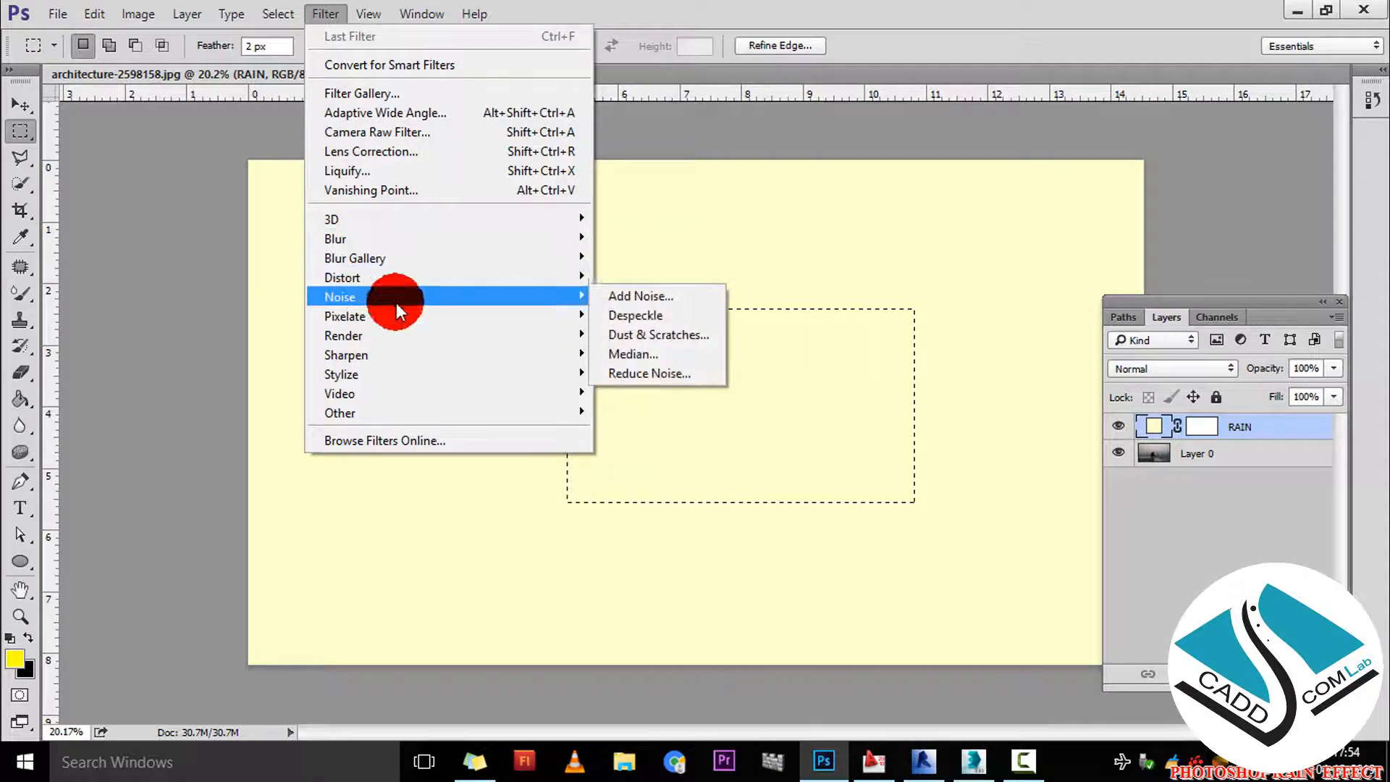
mouse_move(534, 298)
click(650, 297)
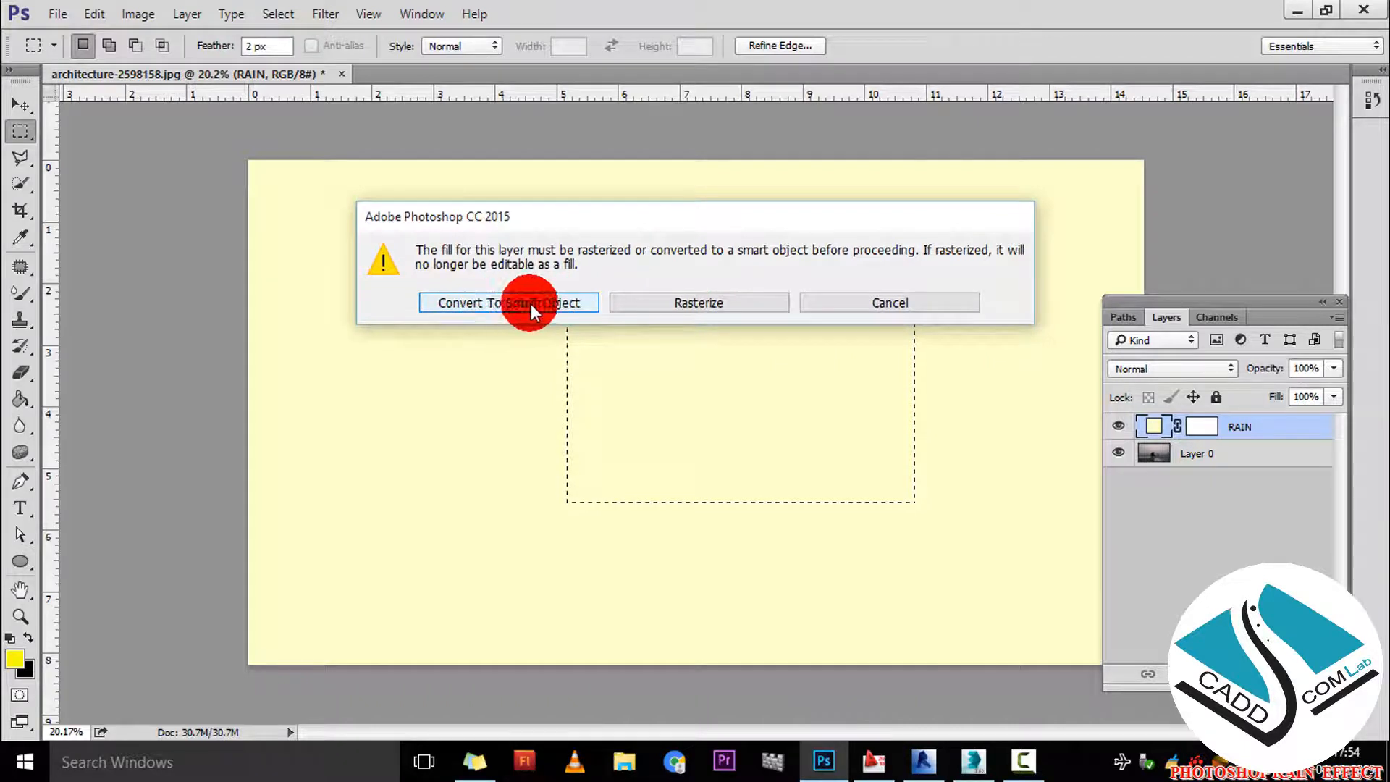
click(714, 307)
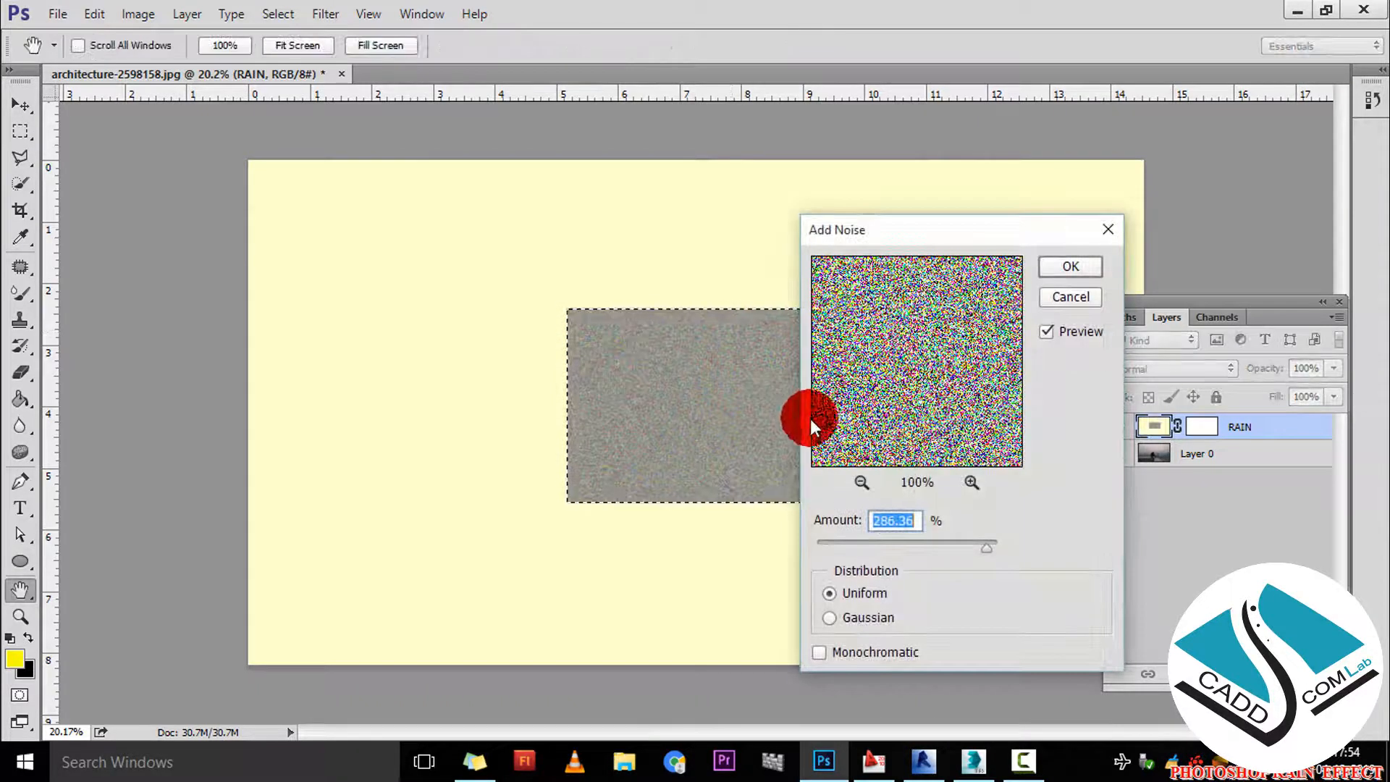
Apply monochromatic Gaussian noise with an amount of 144.32% to the selected rectangle.
drag(915, 545, 947, 543)
click(871, 617)
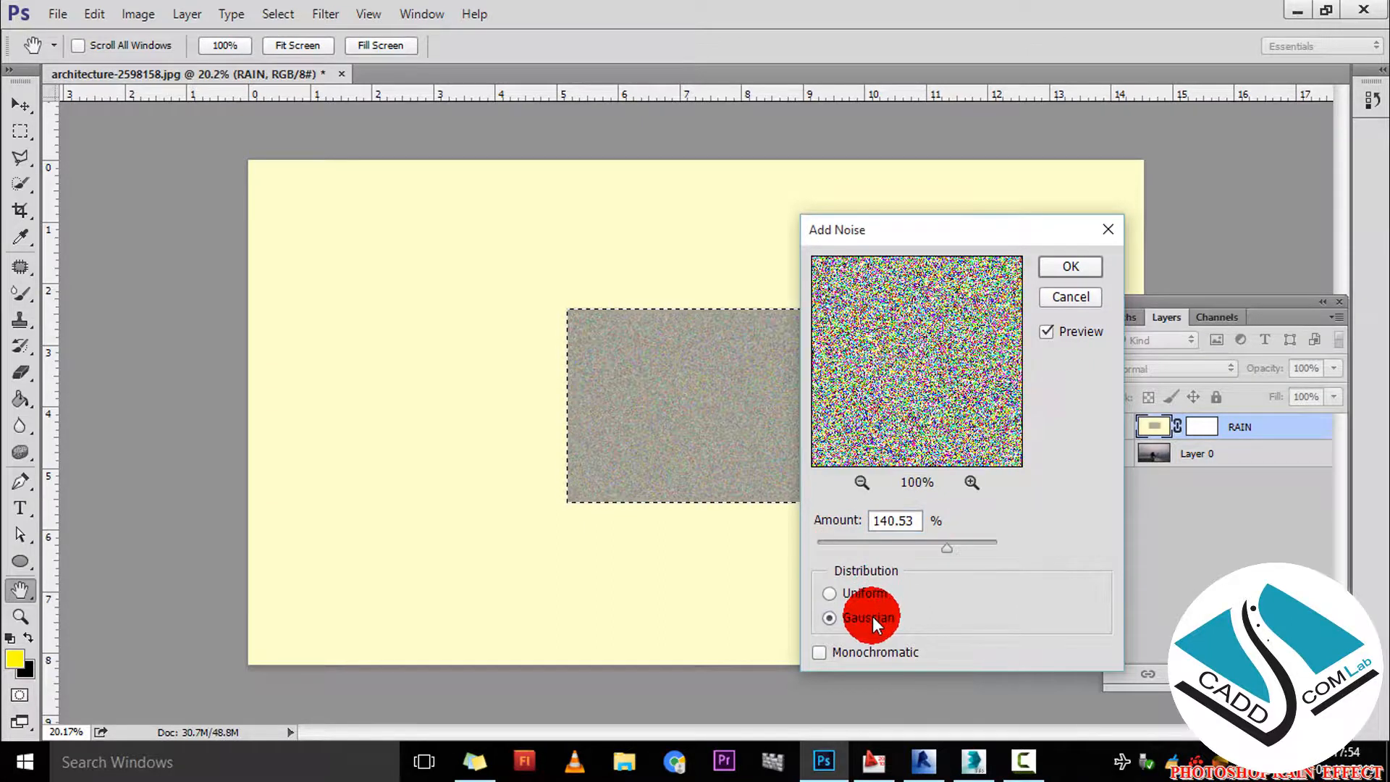
click(857, 598)
click(869, 616)
click(825, 649)
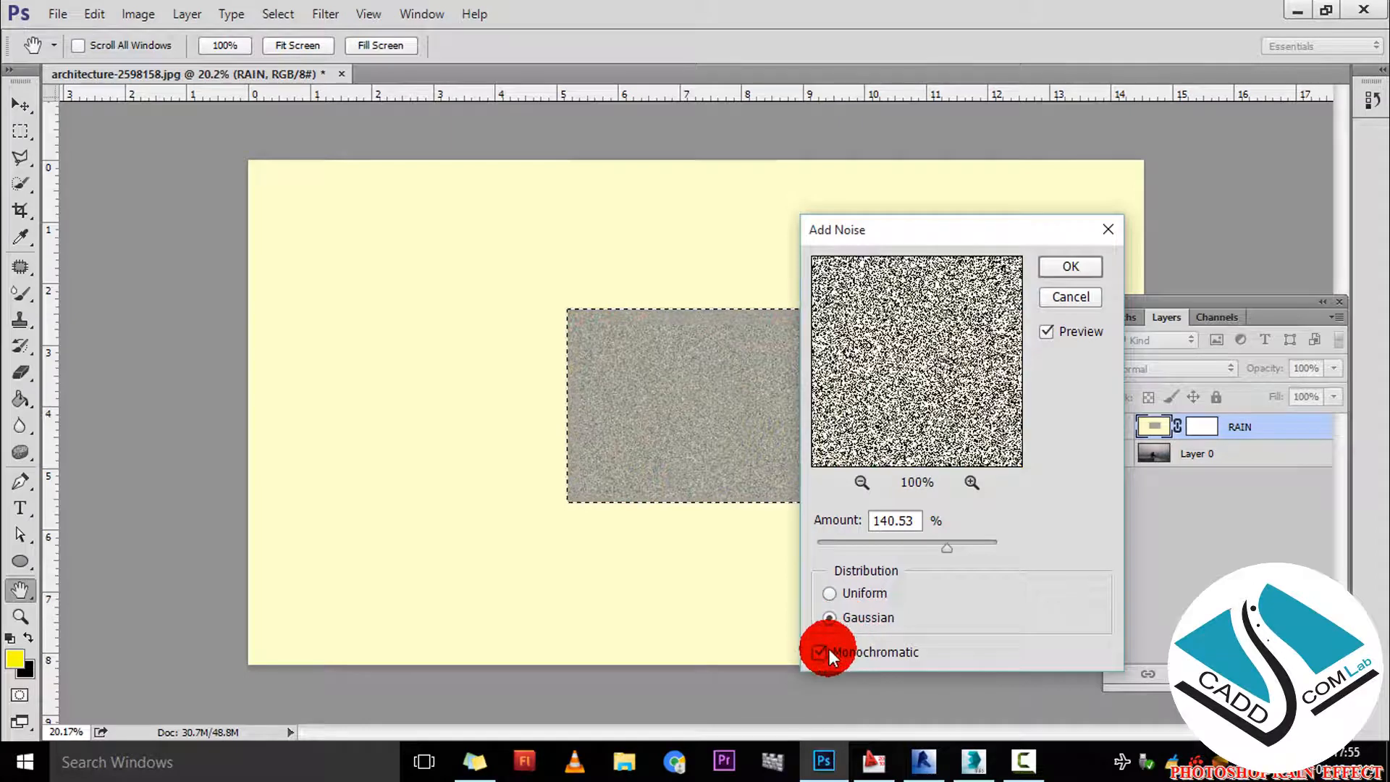
drag(907, 546, 953, 546)
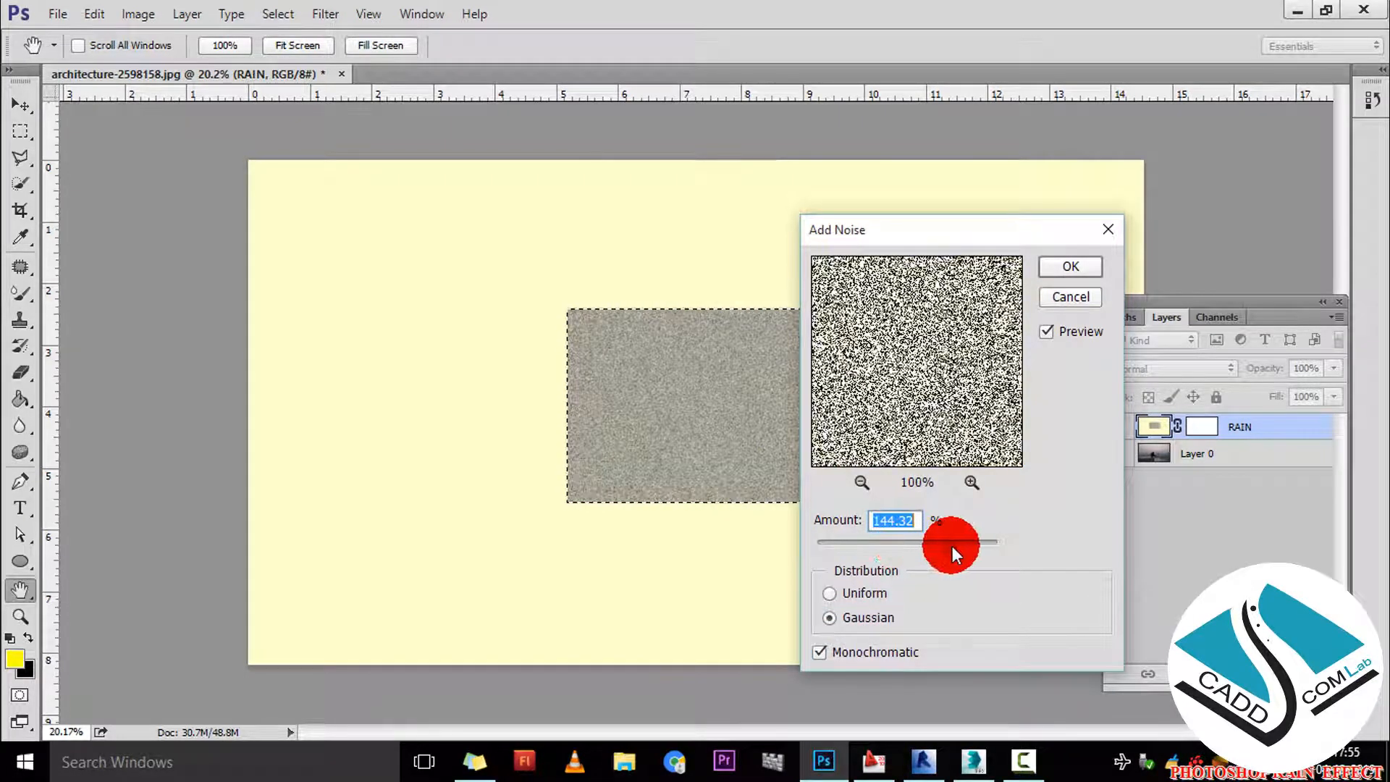
click(1093, 266)
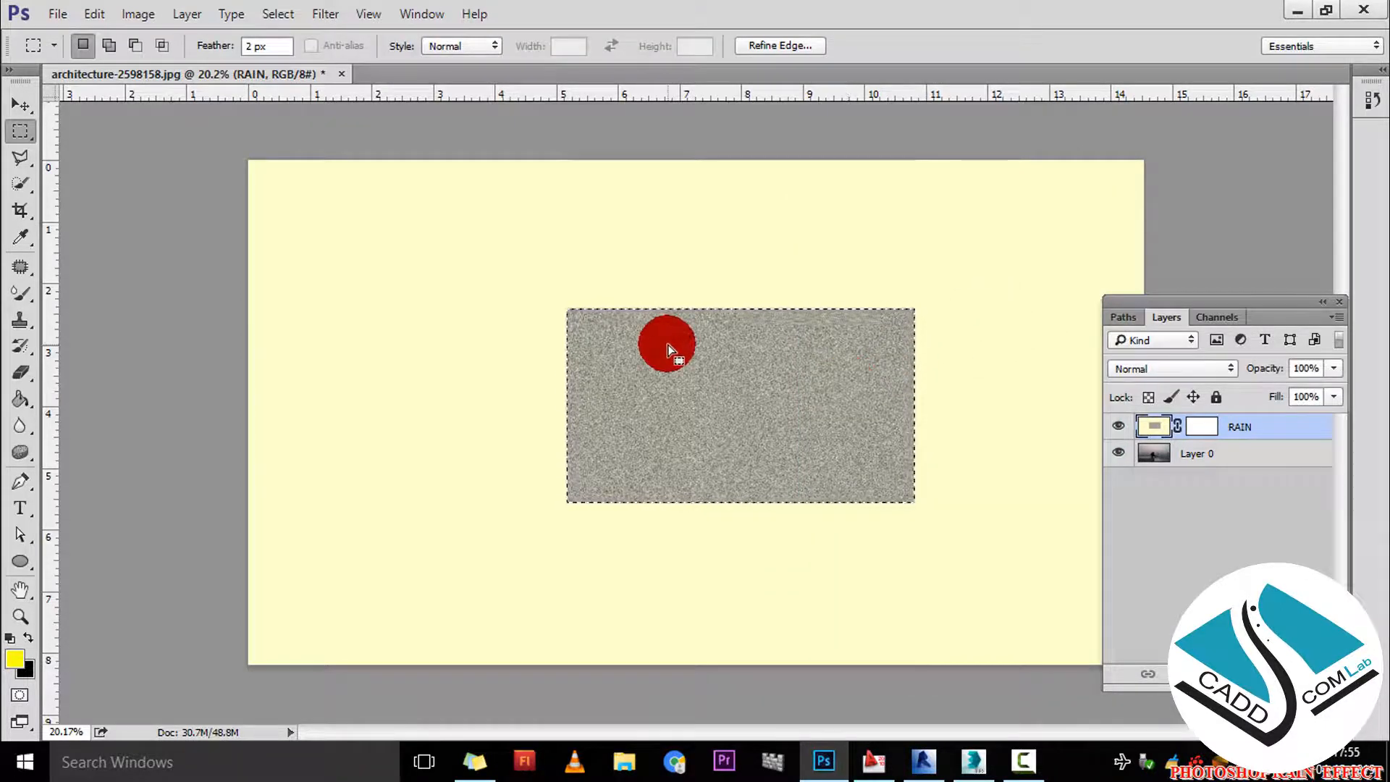
Apply a Threshold adjustment at level 133 to the noise in the selected rectangle.
click(122, 15)
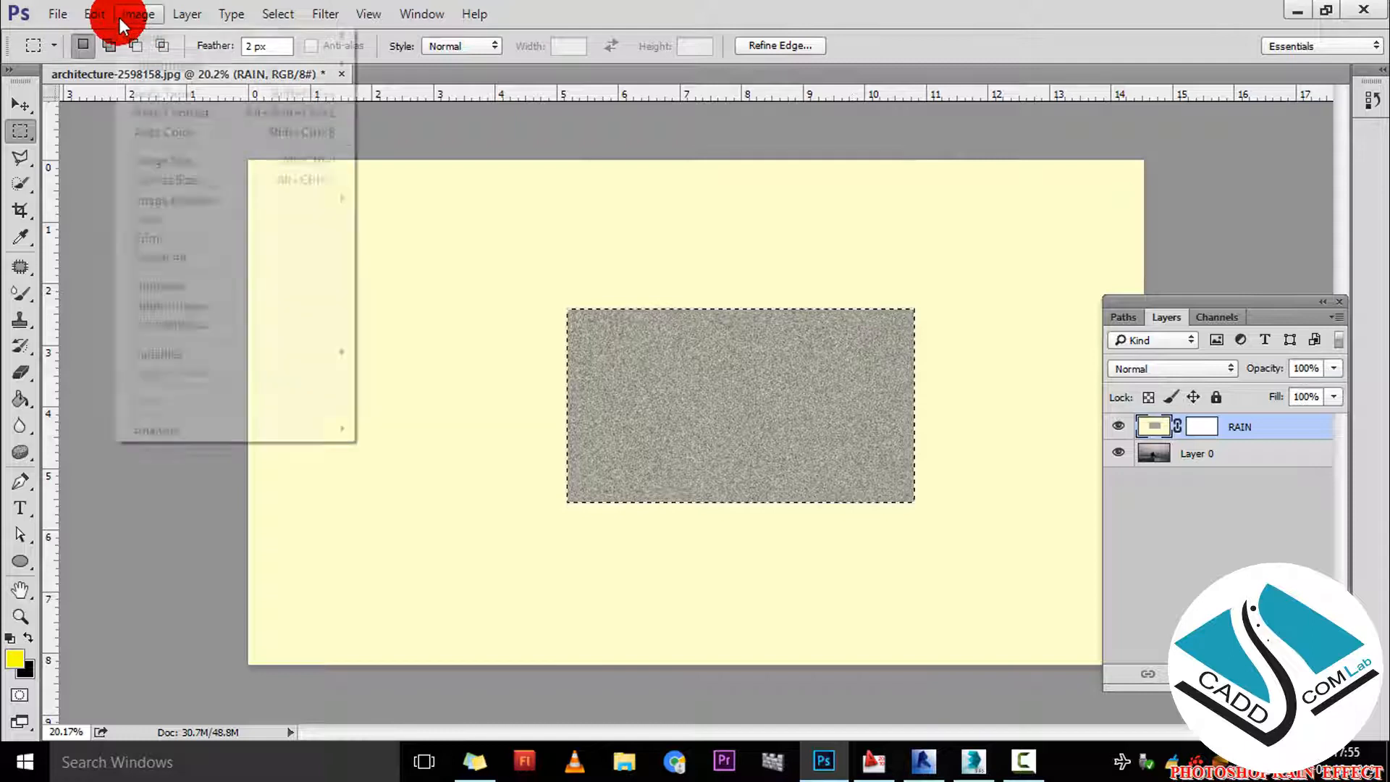
mouse_move(173, 66)
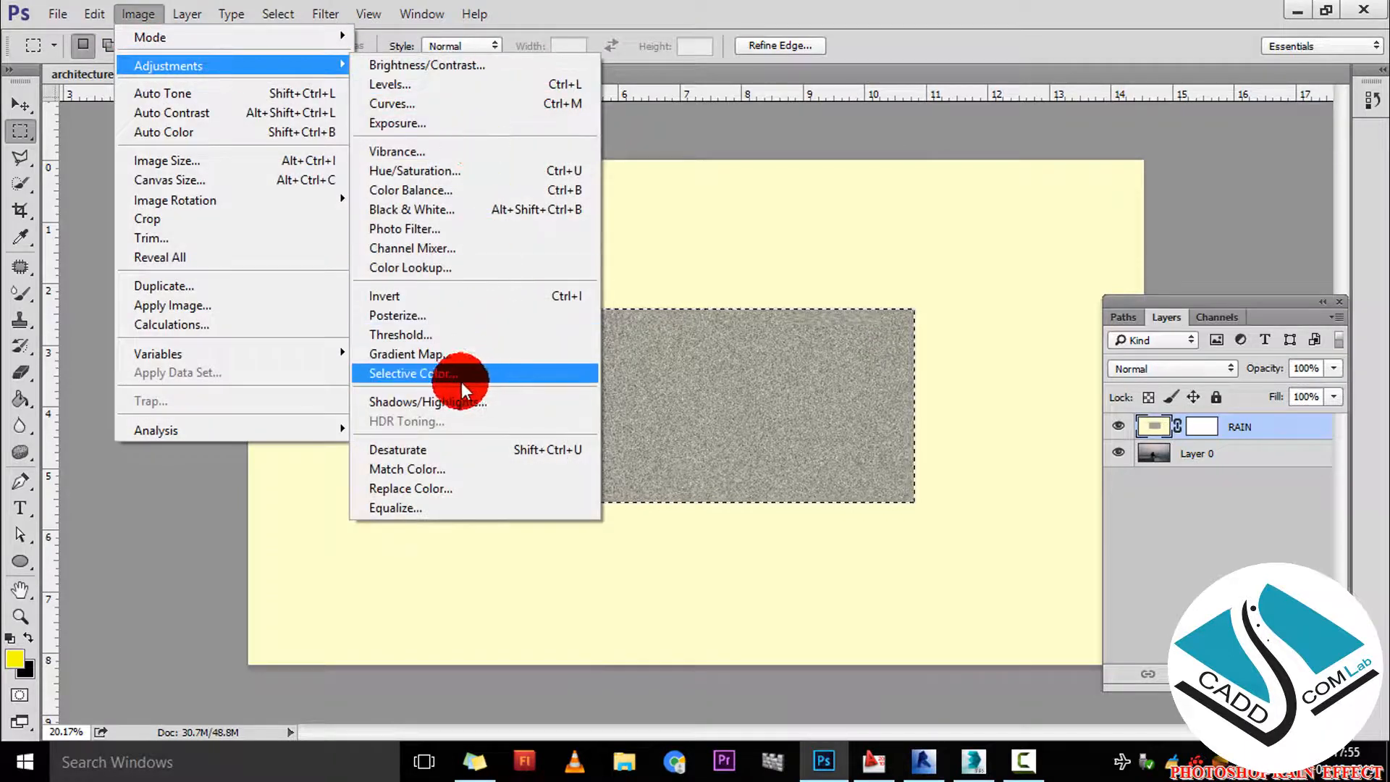
click(418, 336)
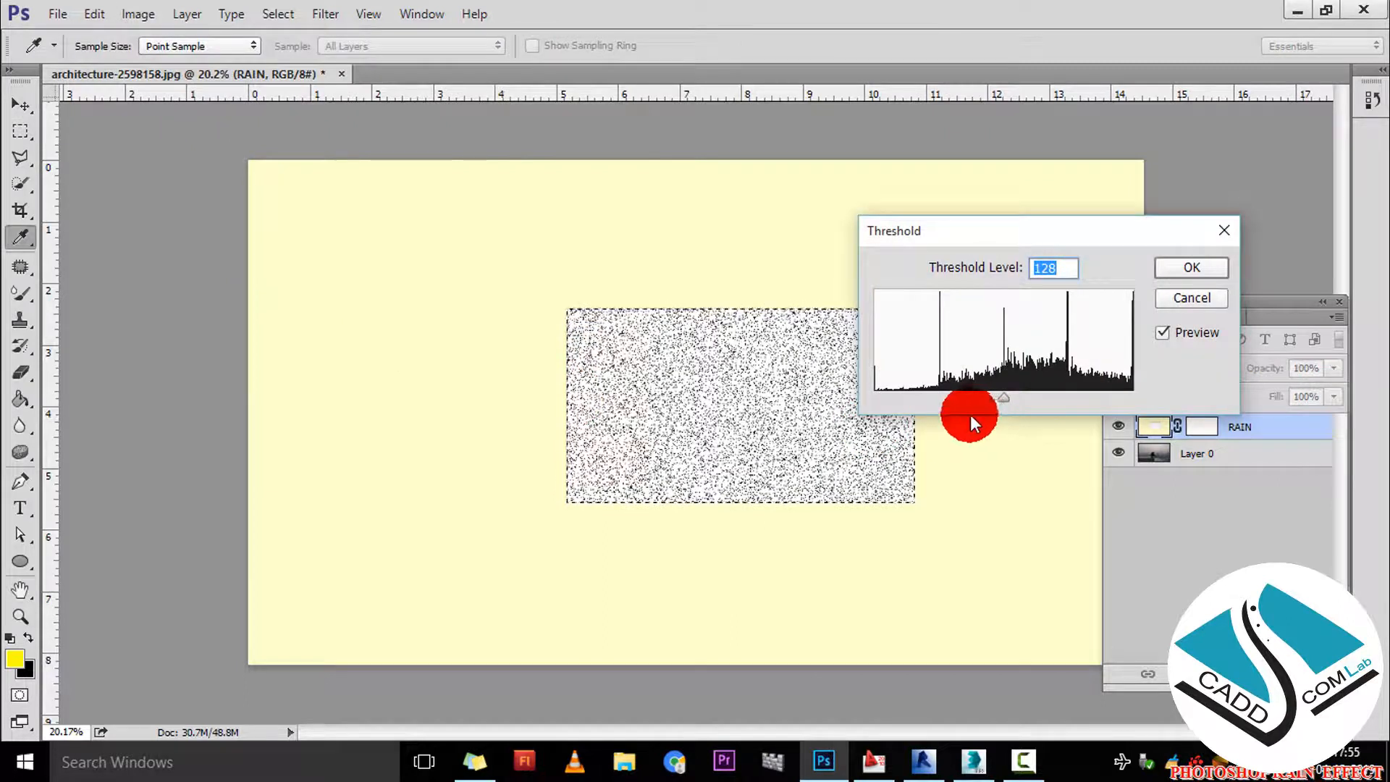
mouse_move(1005, 398)
mouse_down()
mouse_move(985, 398)
mouse_move(1009, 399)
mouse_up()
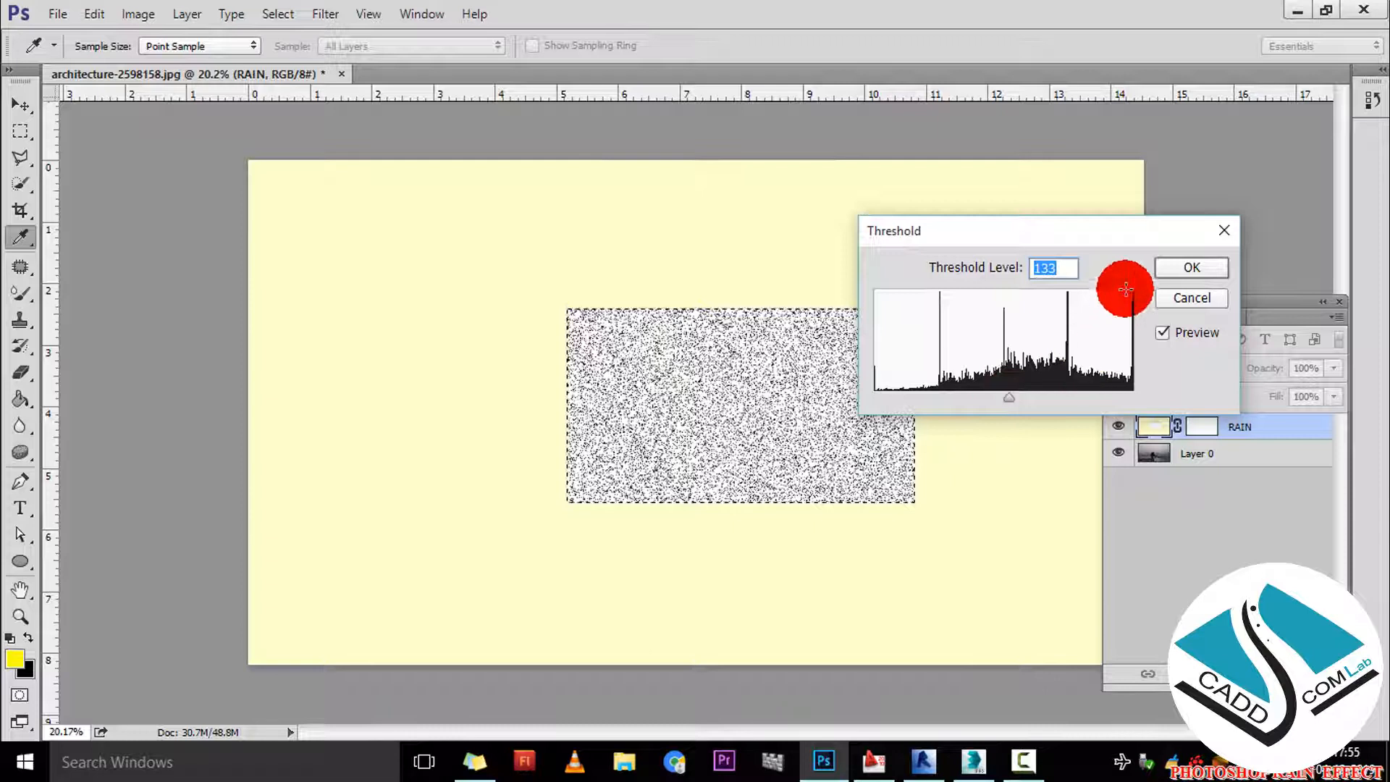
click(1192, 267)
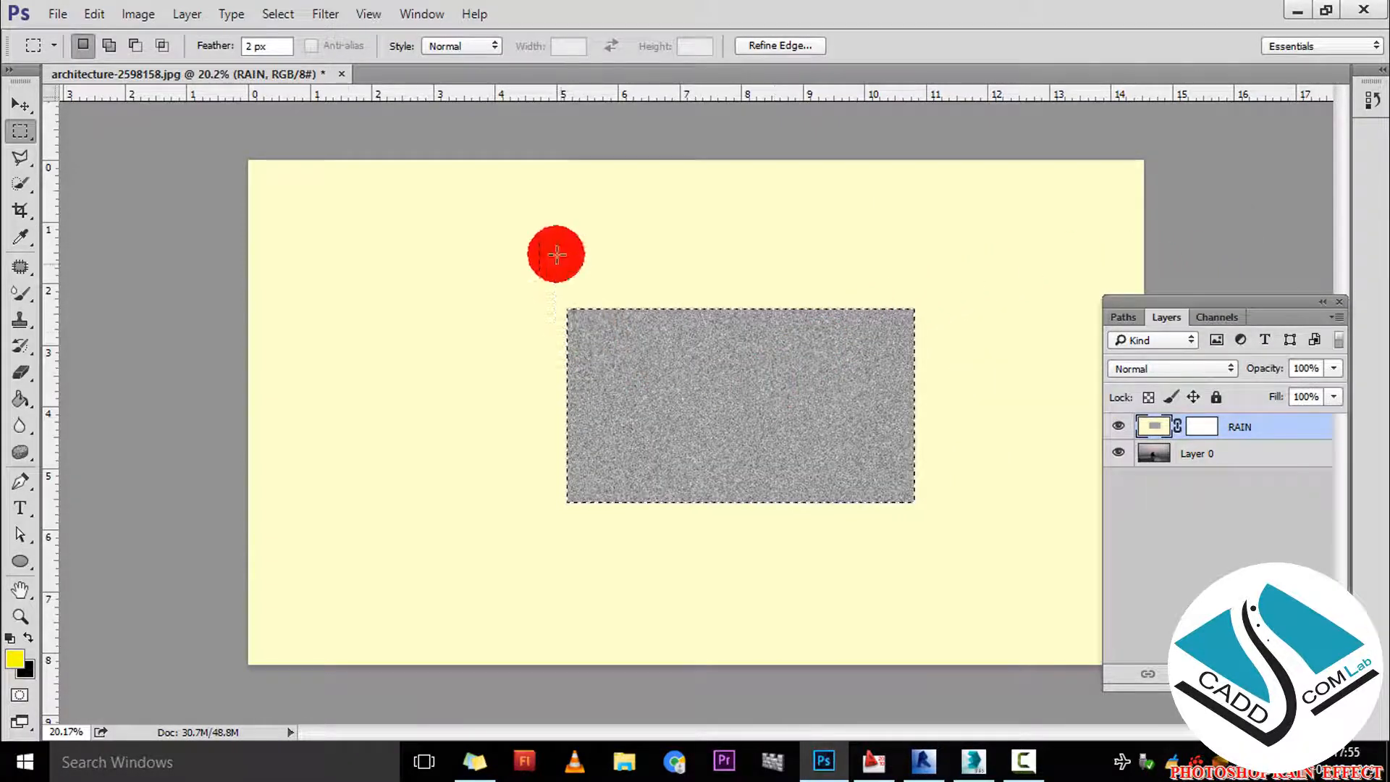
Apply Motion Blur to the selected noise at an angle of 69° with a reduced distance.
click(326, 14)
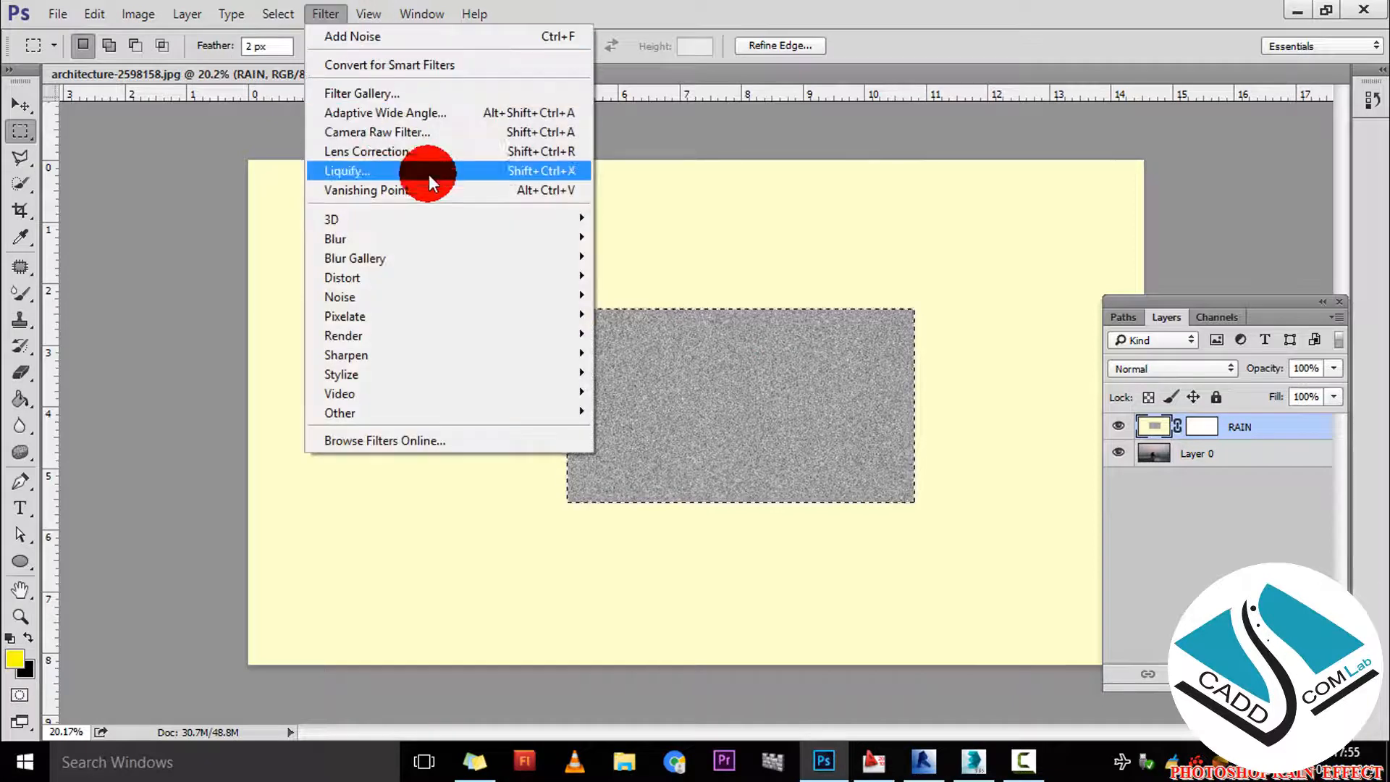
mouse_move(569, 238)
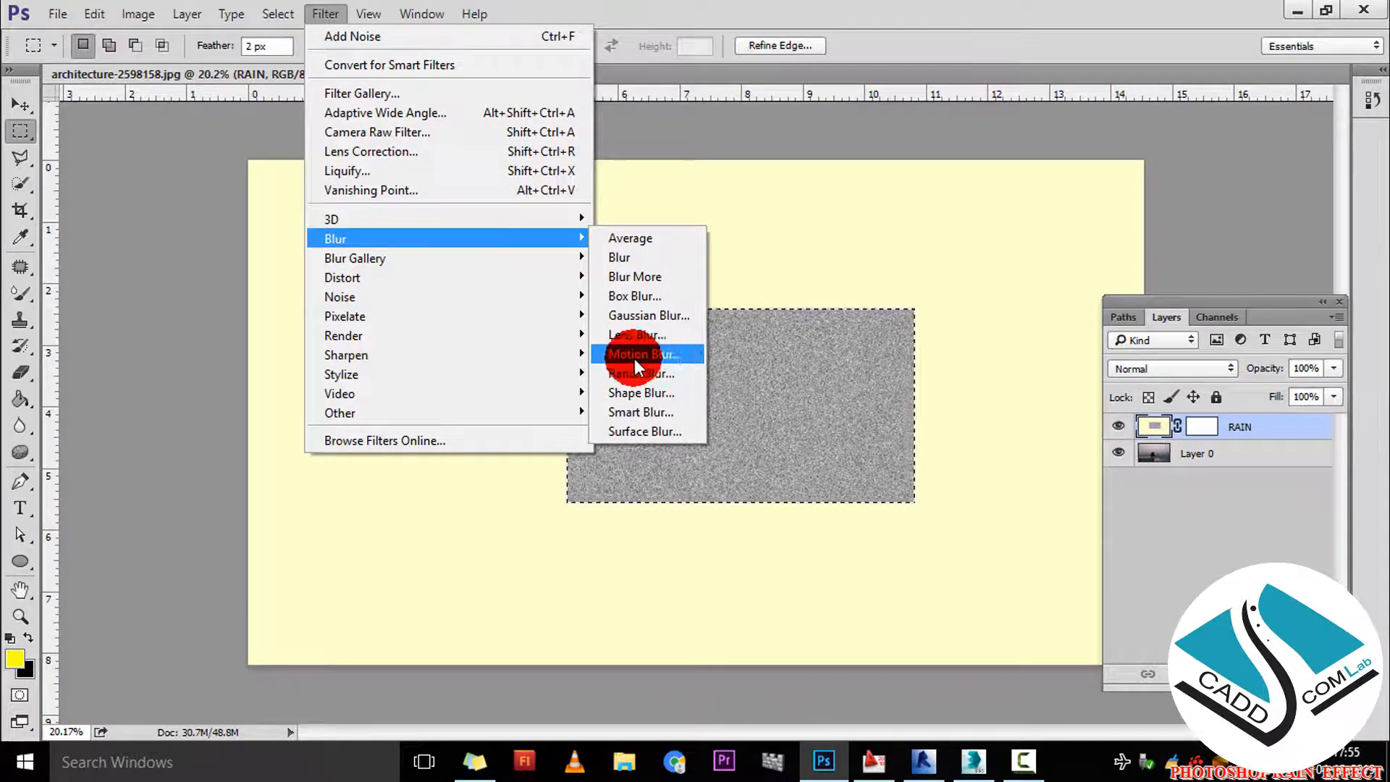
click(686, 356)
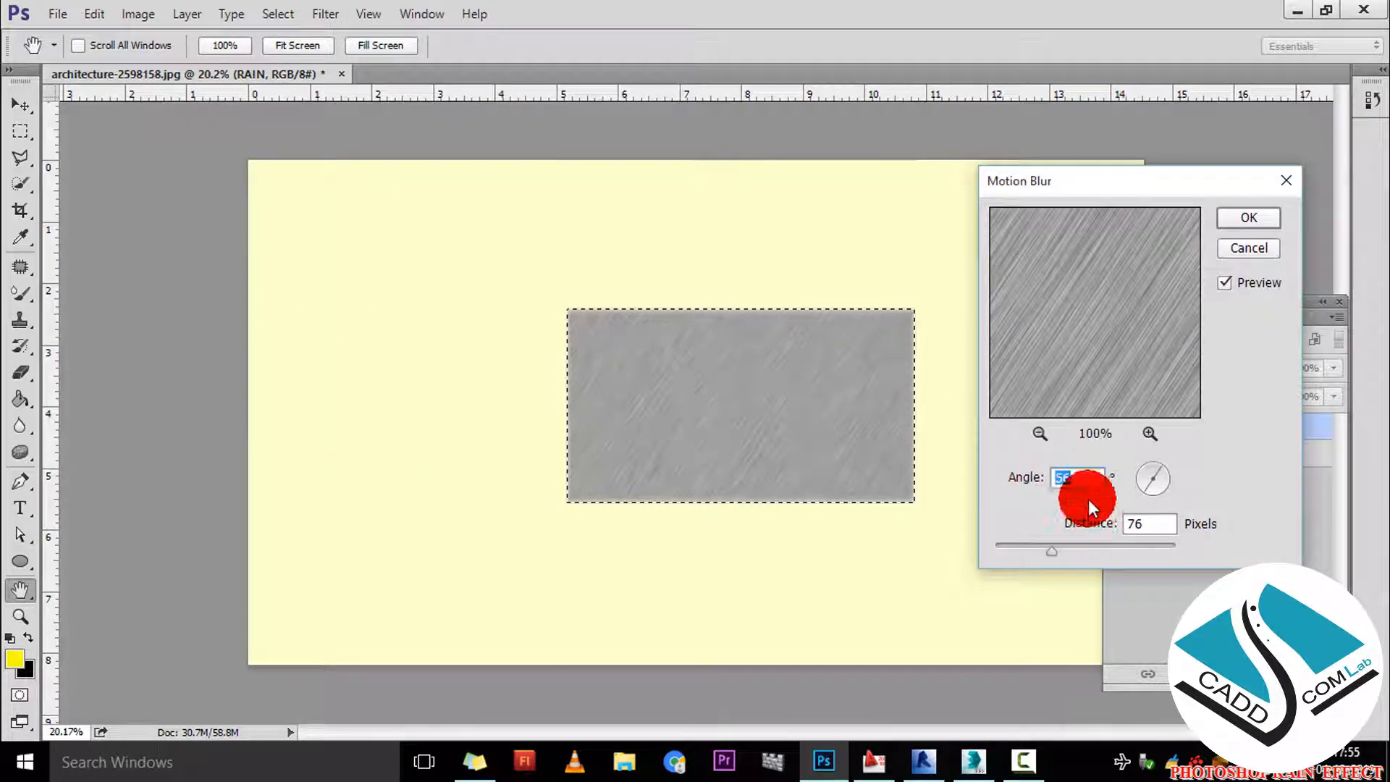
drag(1143, 493, 1145, 492)
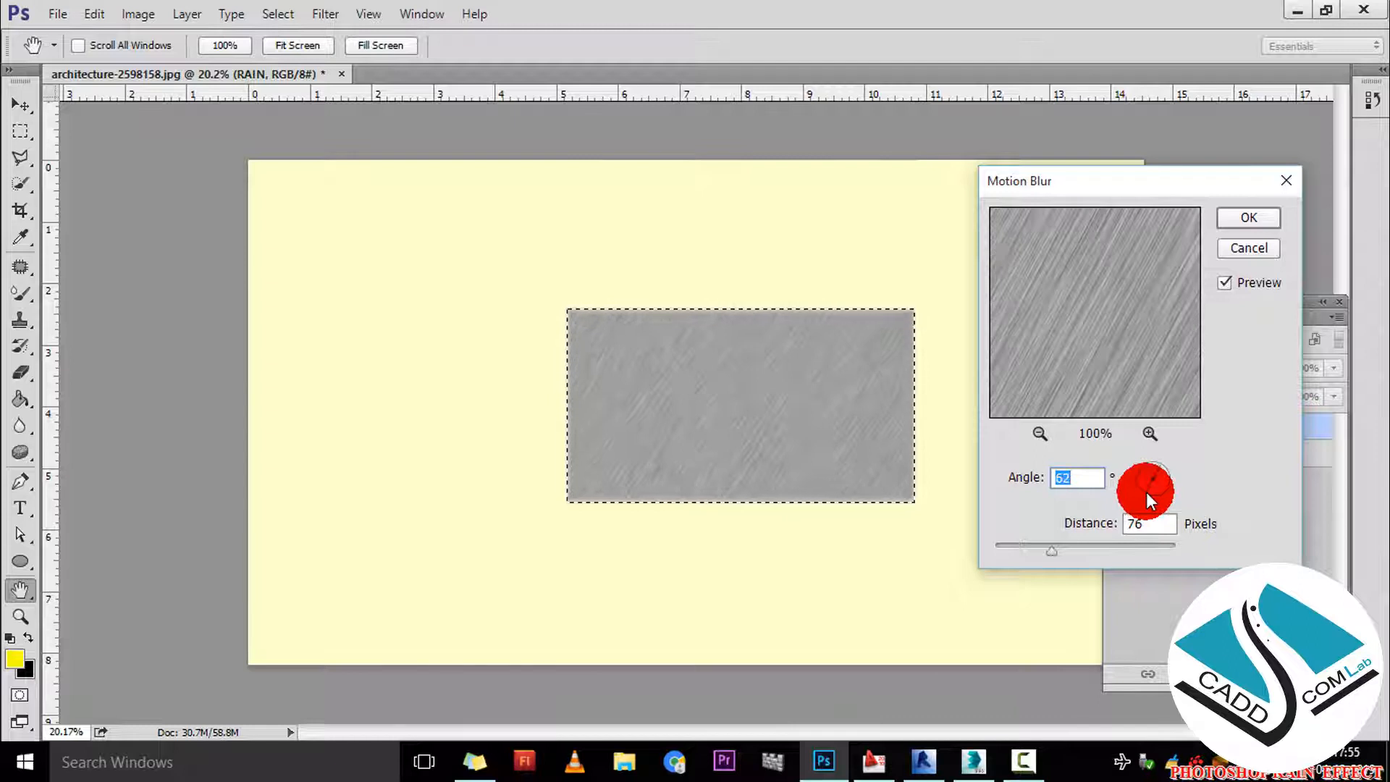
click(1148, 492)
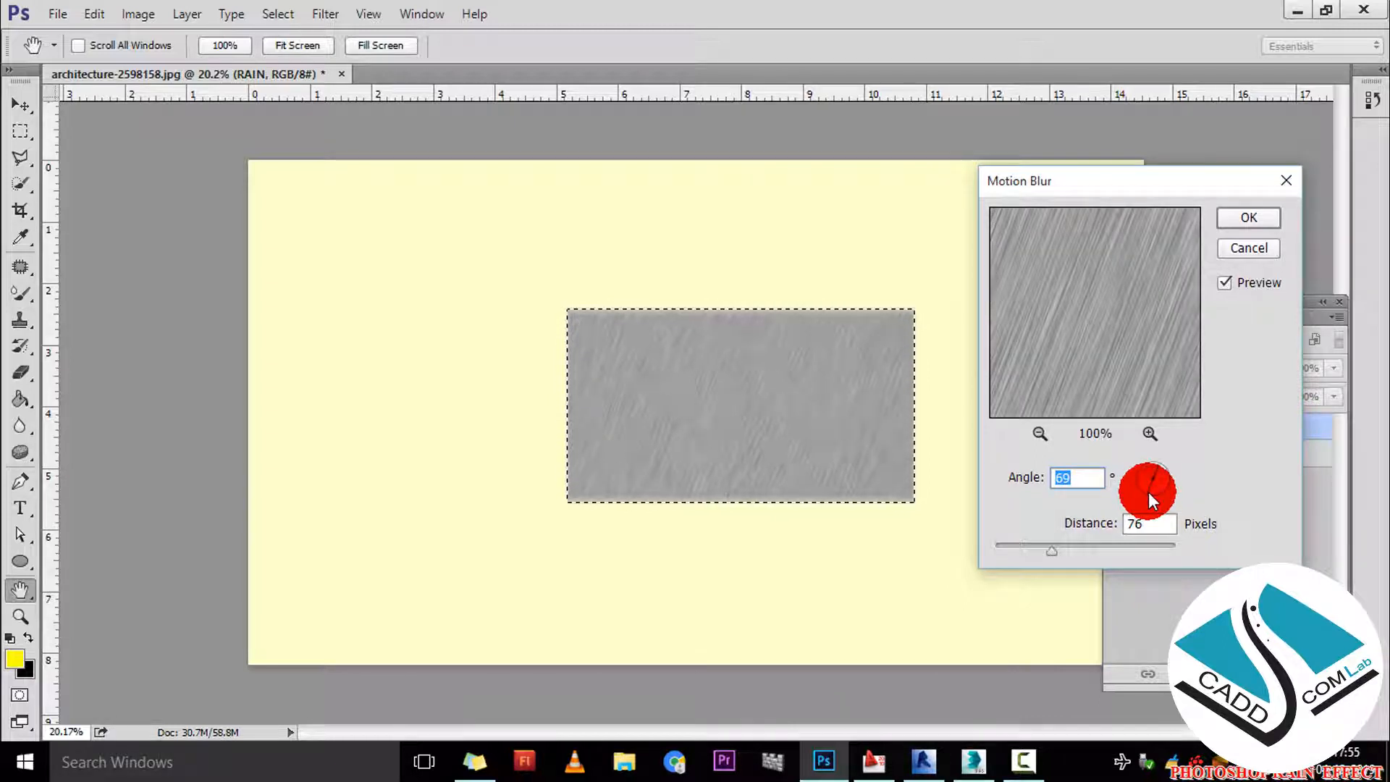
drag(1069, 539, 1018, 546)
click(1171, 252)
click(1233, 221)
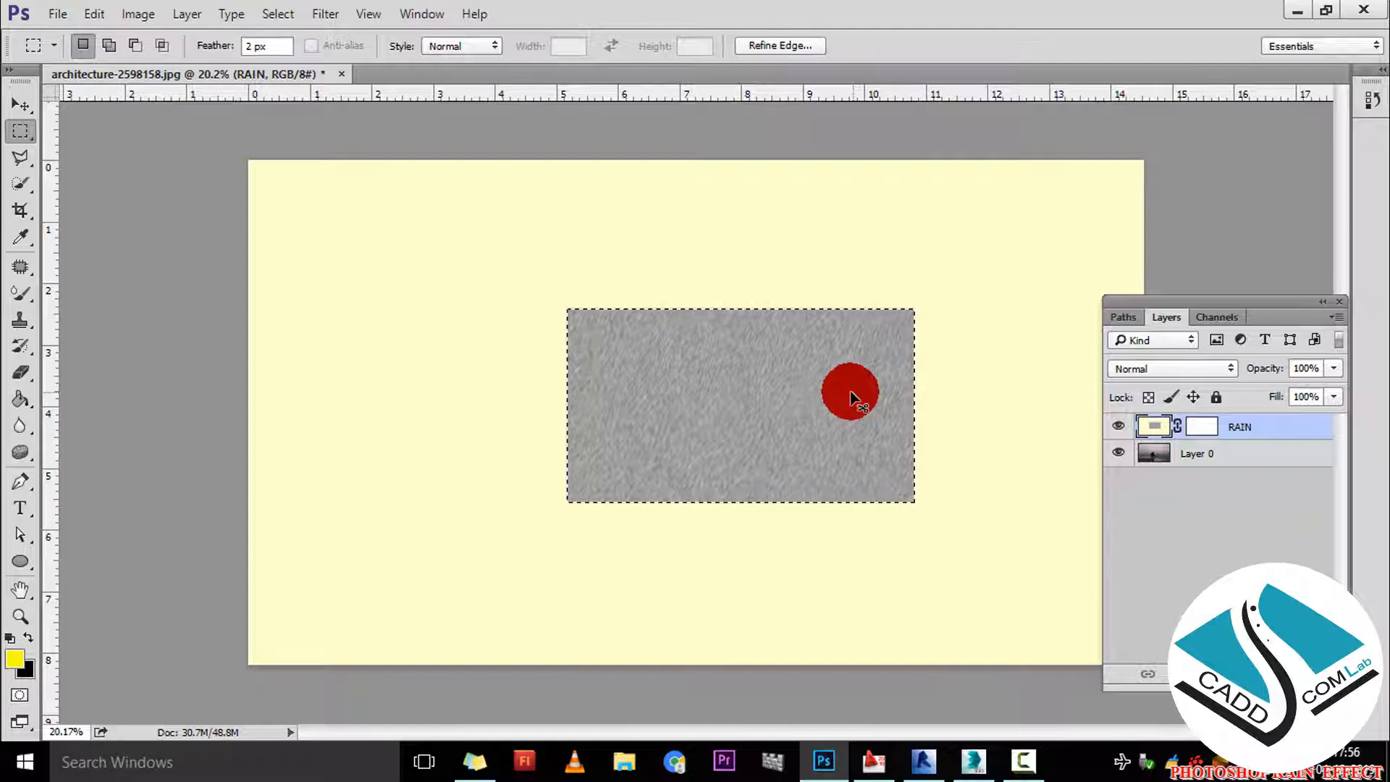
Scale the blurred rectangle to about 296% width and 277% height so it covers the whole canvas, and deselect it.
key(ctrl+t)
key(ctrl+minus)
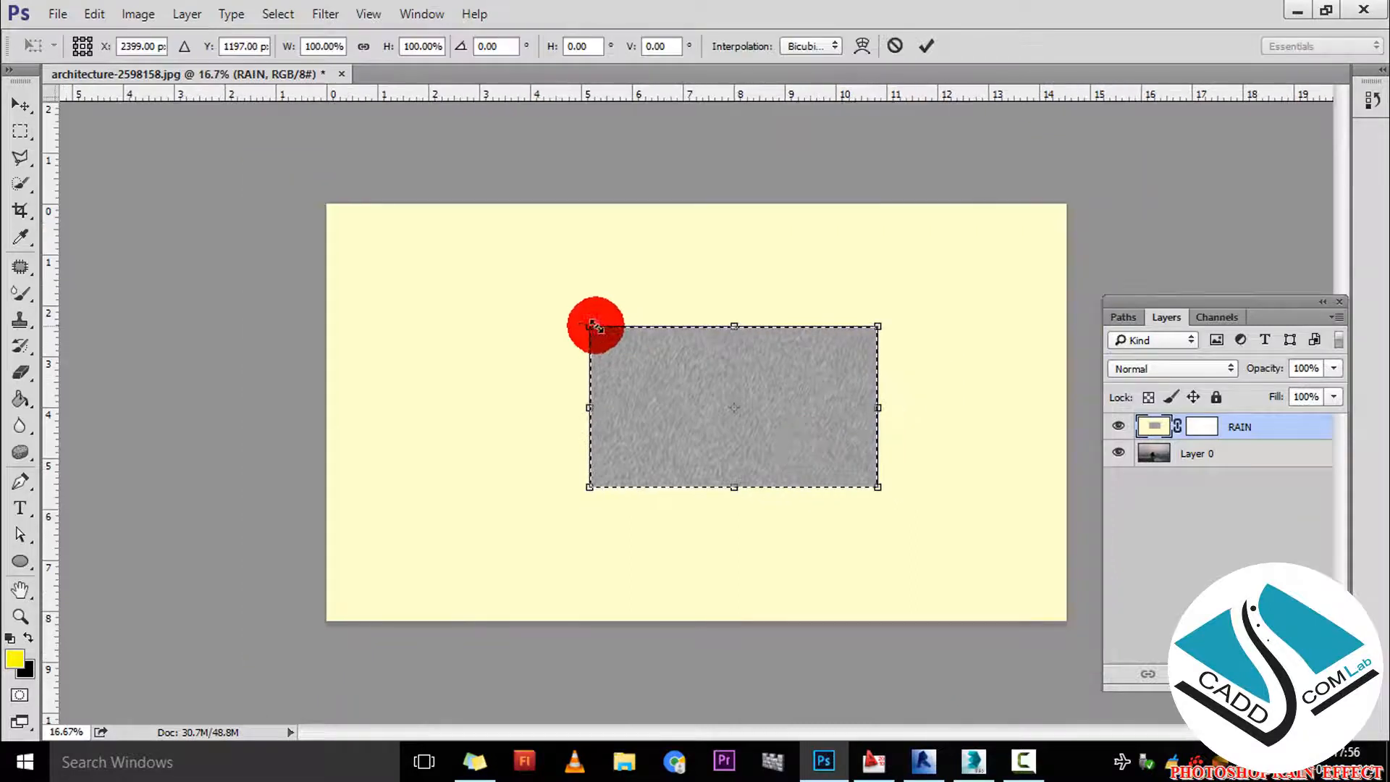
drag(588, 325, 317, 192)
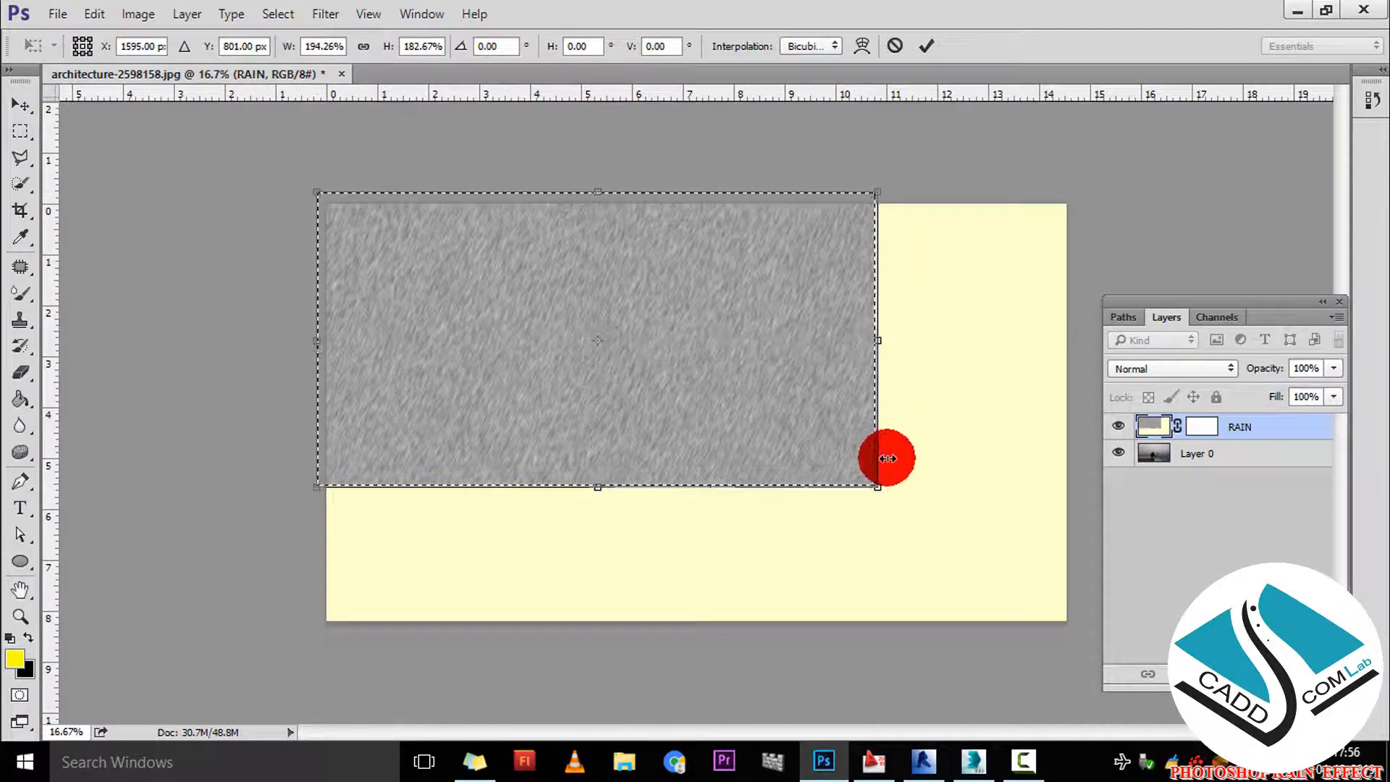
drag(878, 487, 1100, 640)
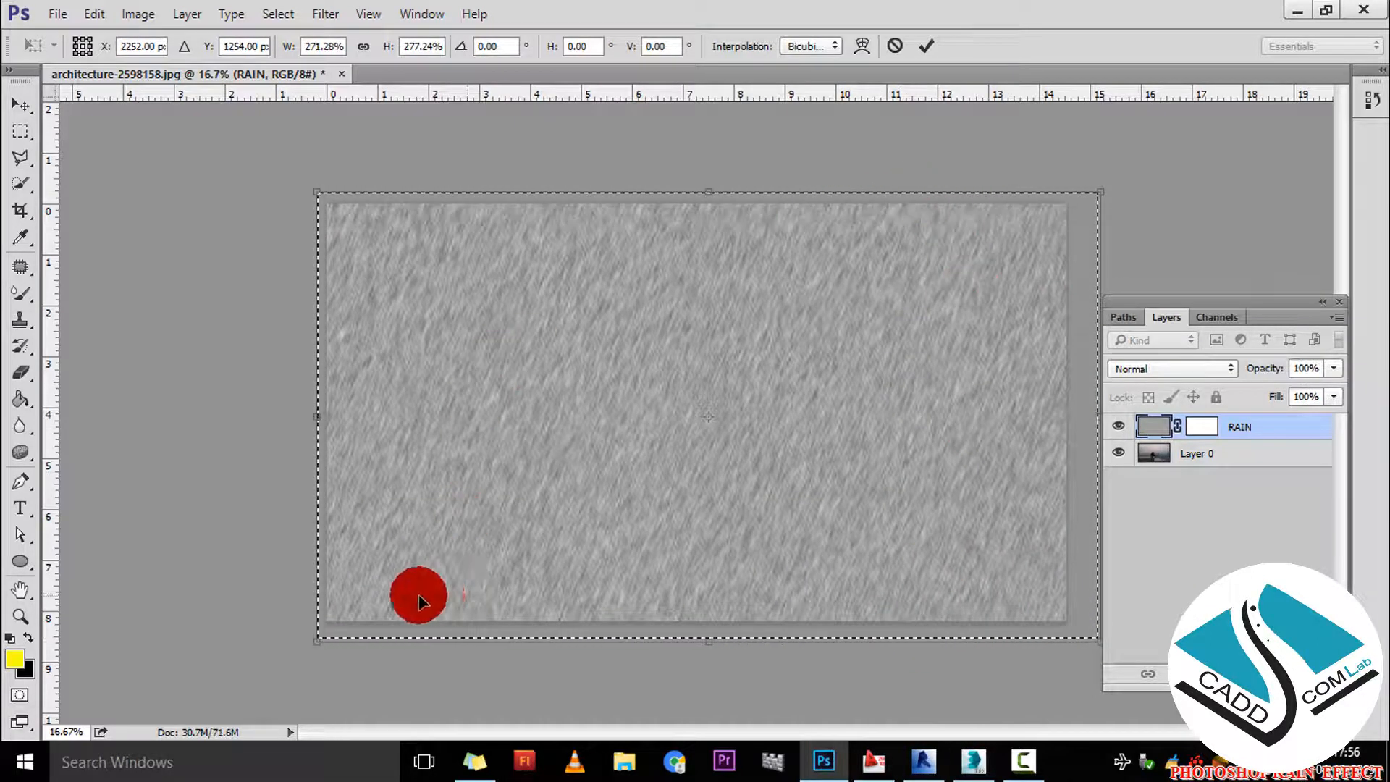
key(ctrl+minus)
drag(348, 615, 293, 613)
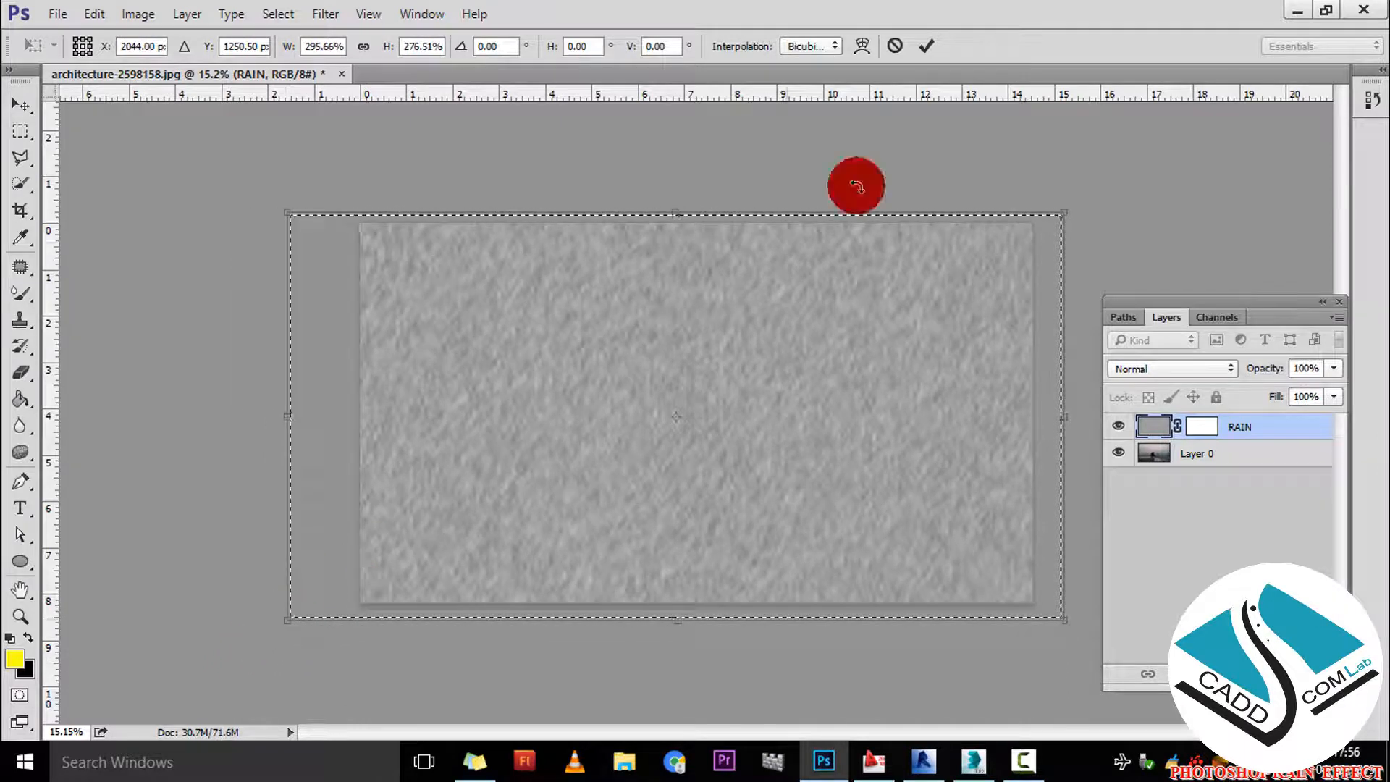
click(926, 46)
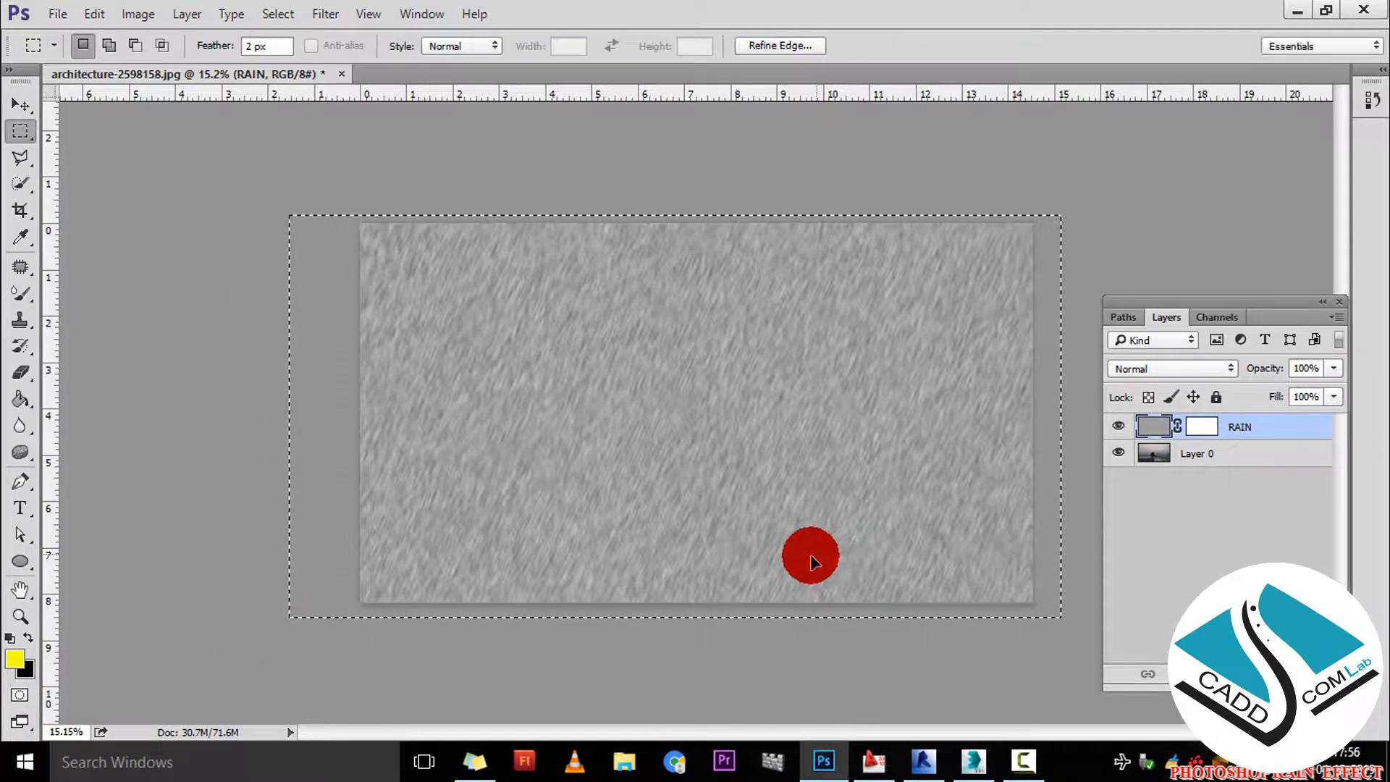
key(ctrl+d)
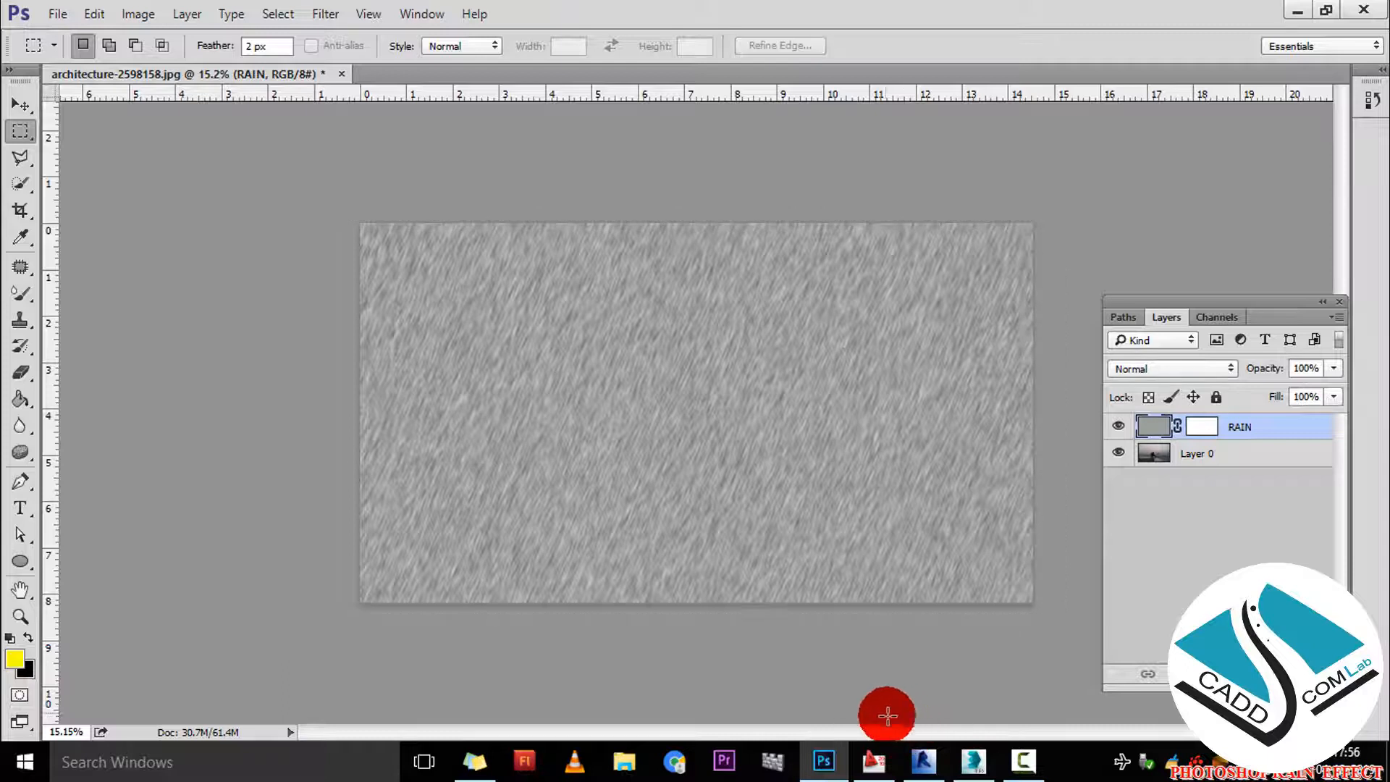
click(1002, 763)
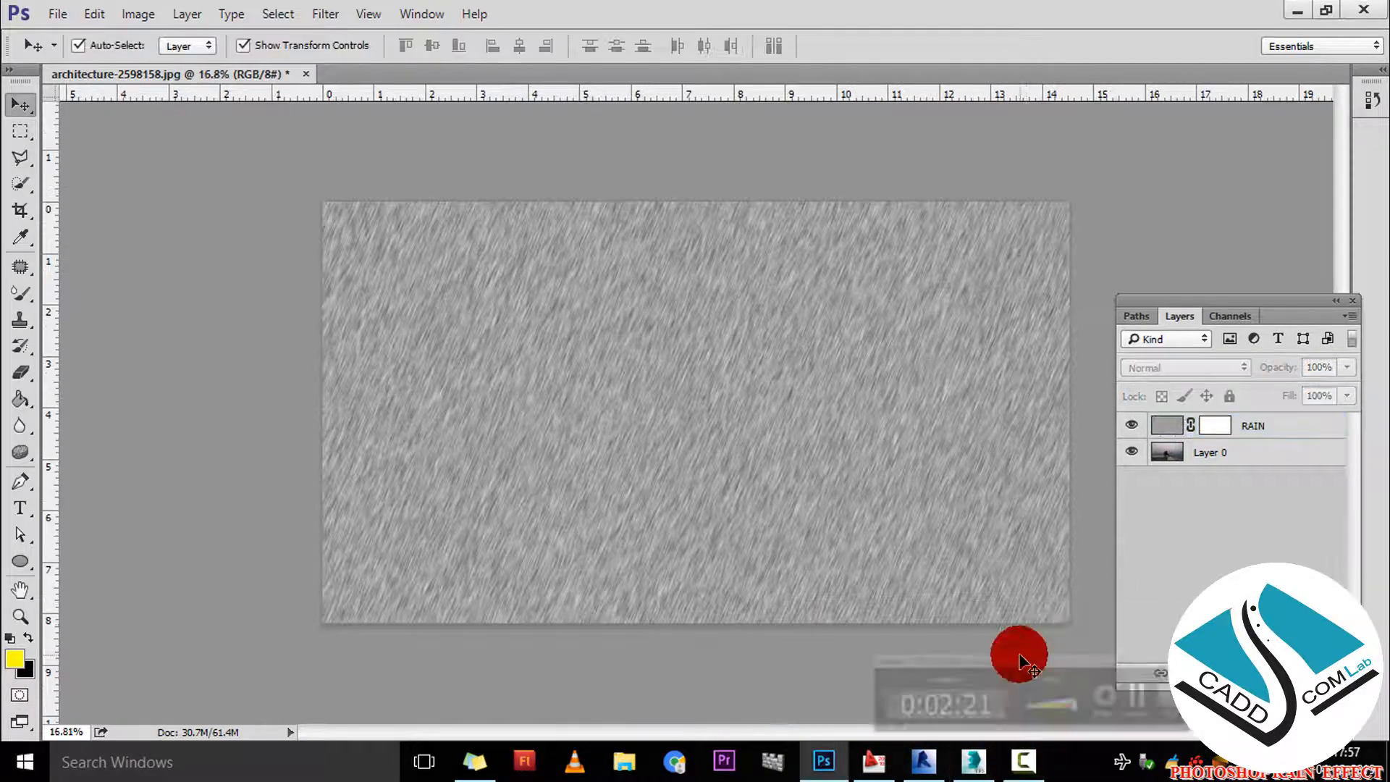
Enlarge the RAIN layer past the canvas's lower-left corner to about 123% width and 114% height.
click(852, 454)
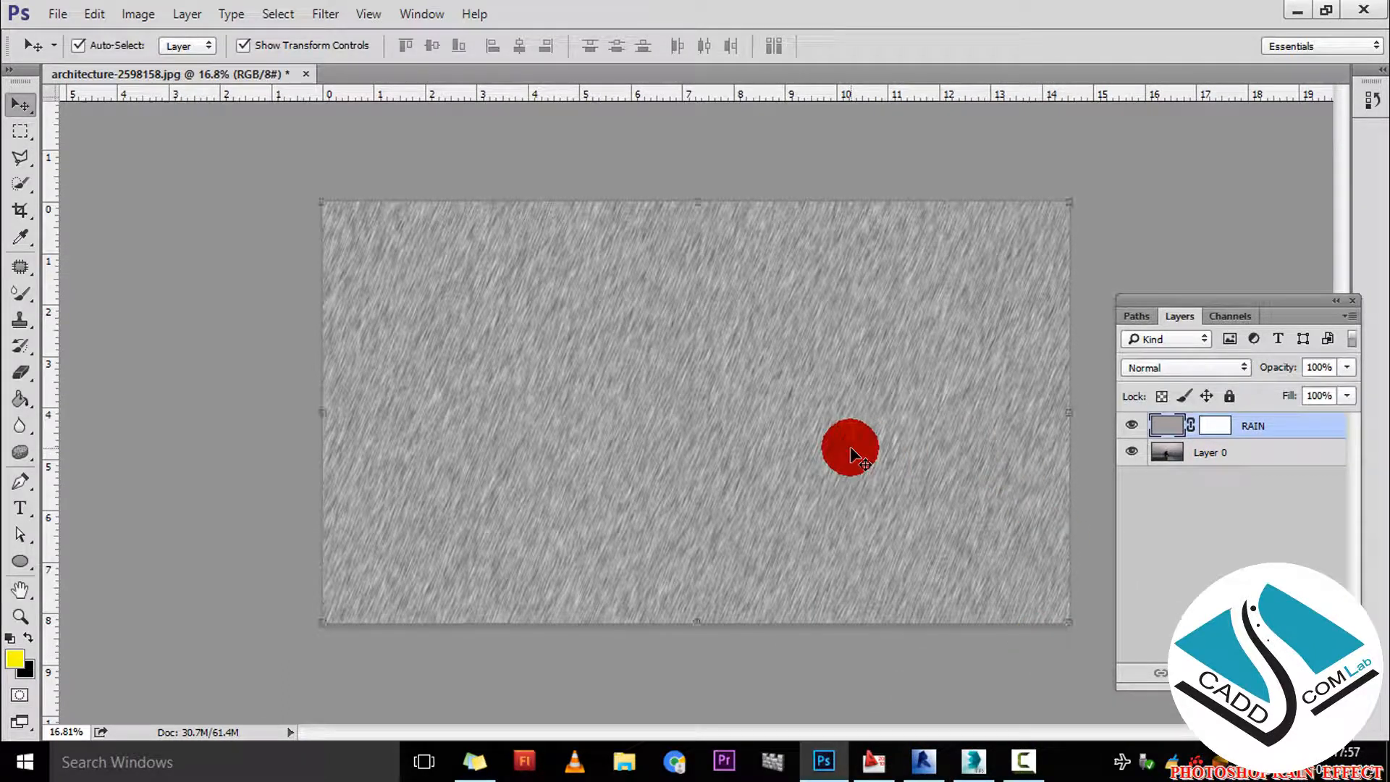
key(ctrl+t)
drag(320, 623, 147, 686)
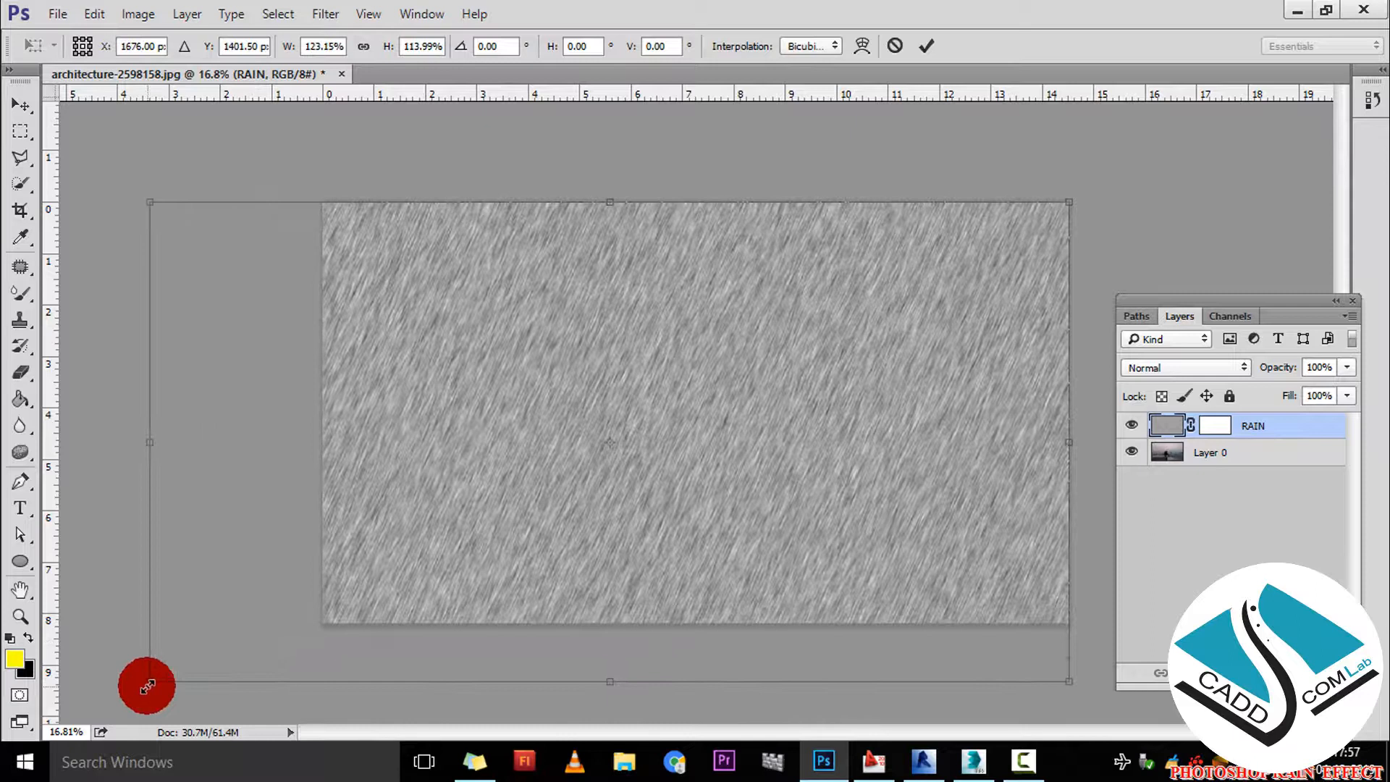
click(928, 45)
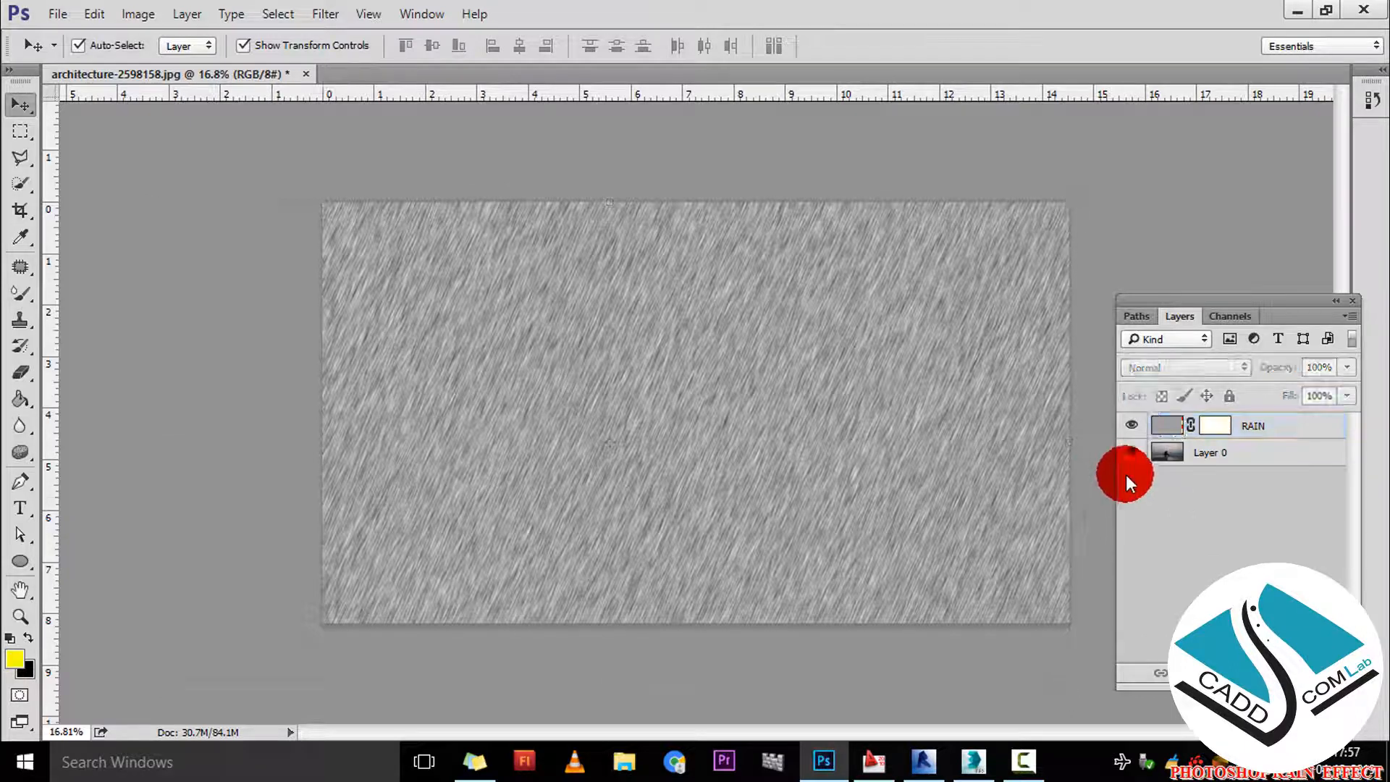
Set the RAIN layer's blend mode to Screen.
click(1165, 432)
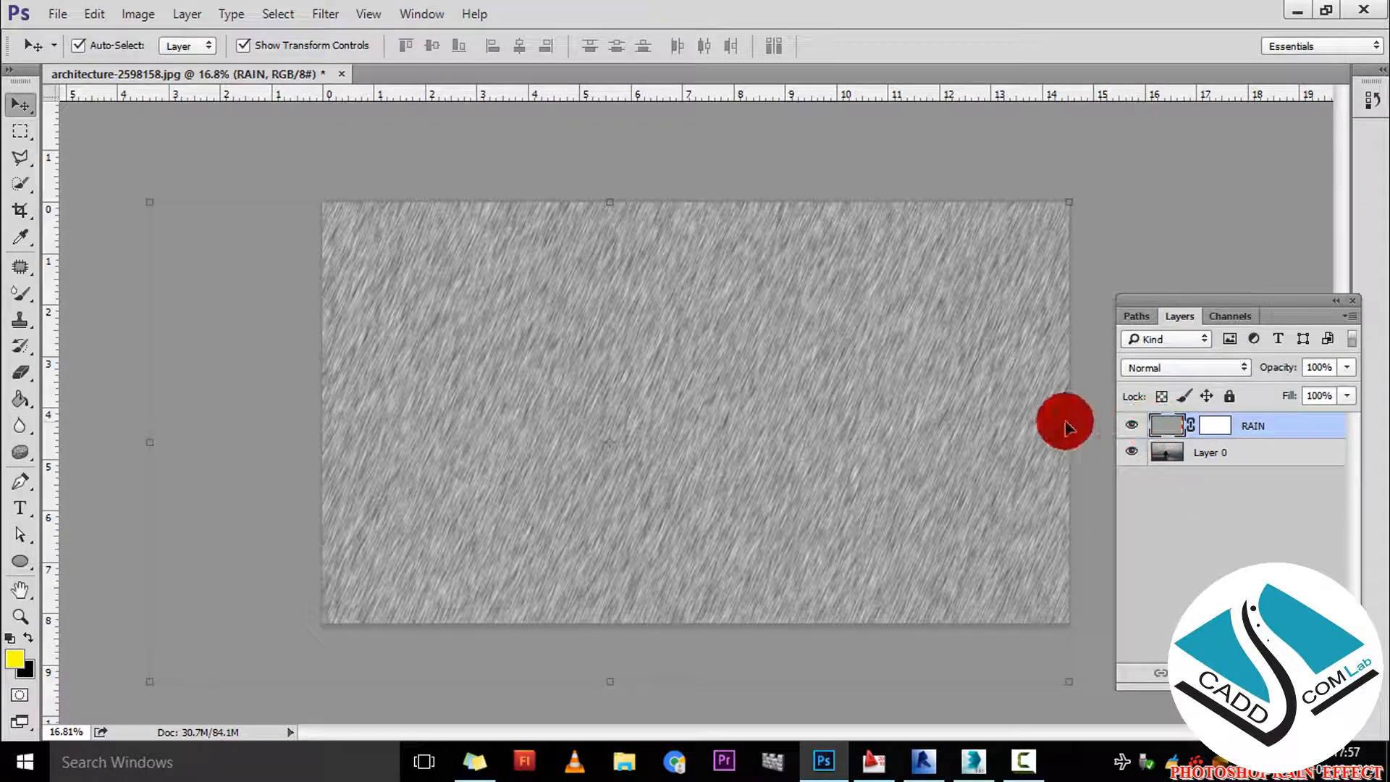
click(1209, 372)
click(1155, 507)
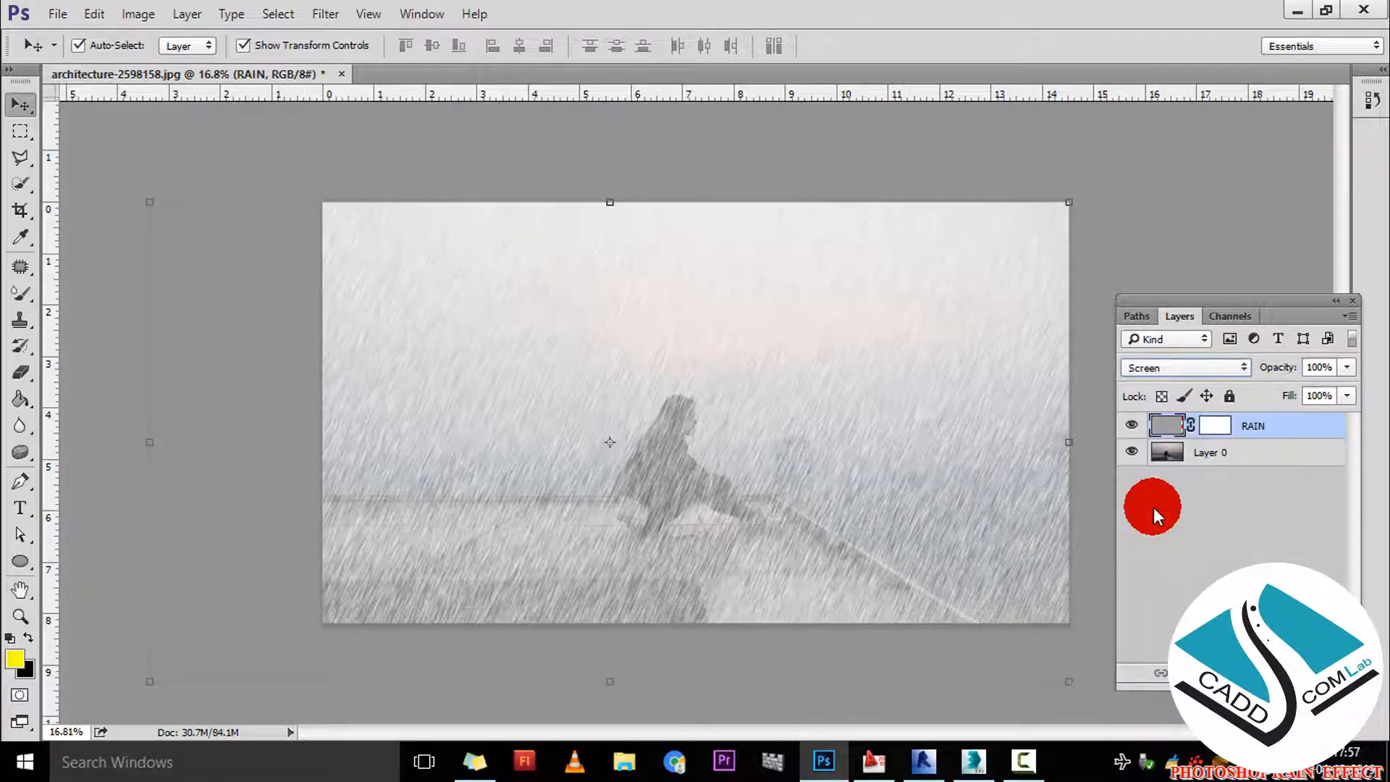
Lower the RAIN layer's opacity to 29% and deselect the layer.
click(1219, 439)
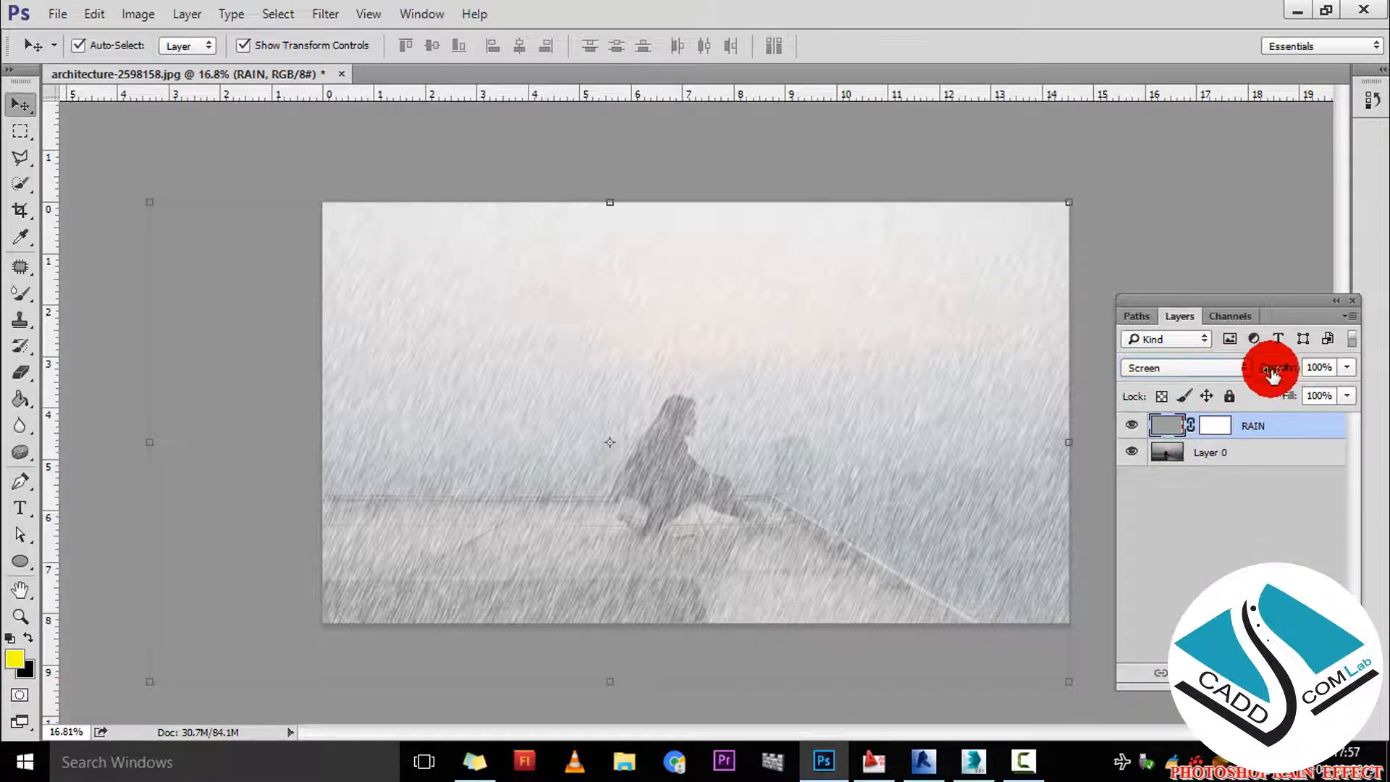
drag(1275, 372, 1227, 381)
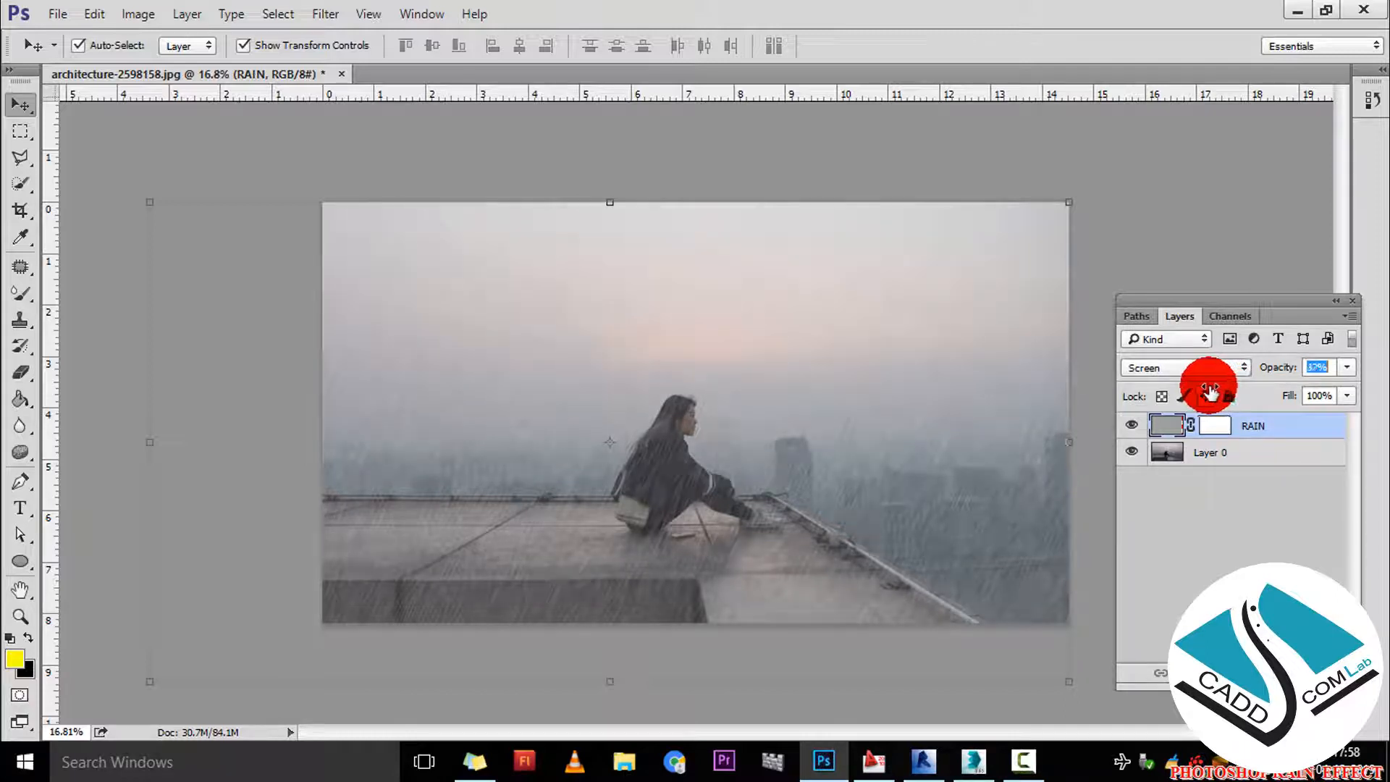
drag(1206, 392, 1203, 393)
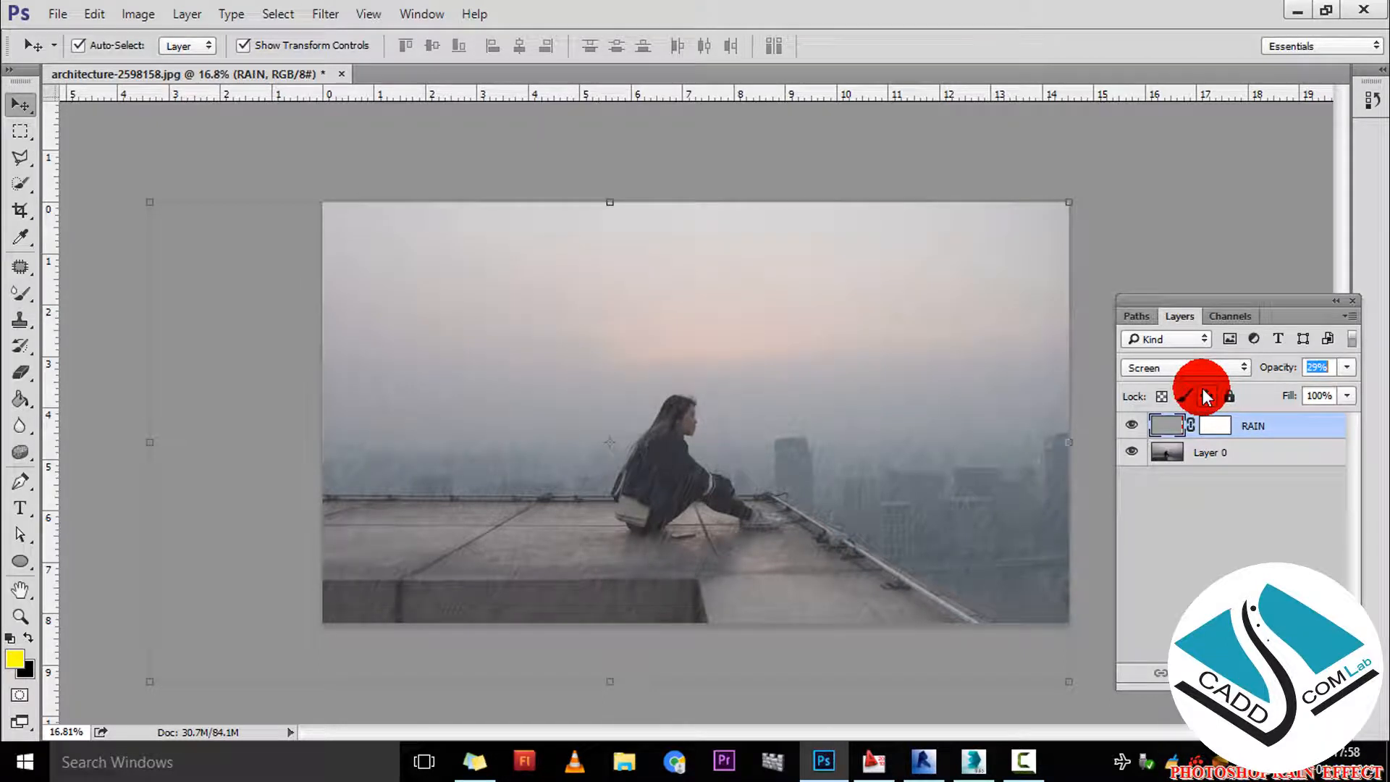
click(1114, 304)
click(1109, 267)
scroll(918, 407, up, 3)
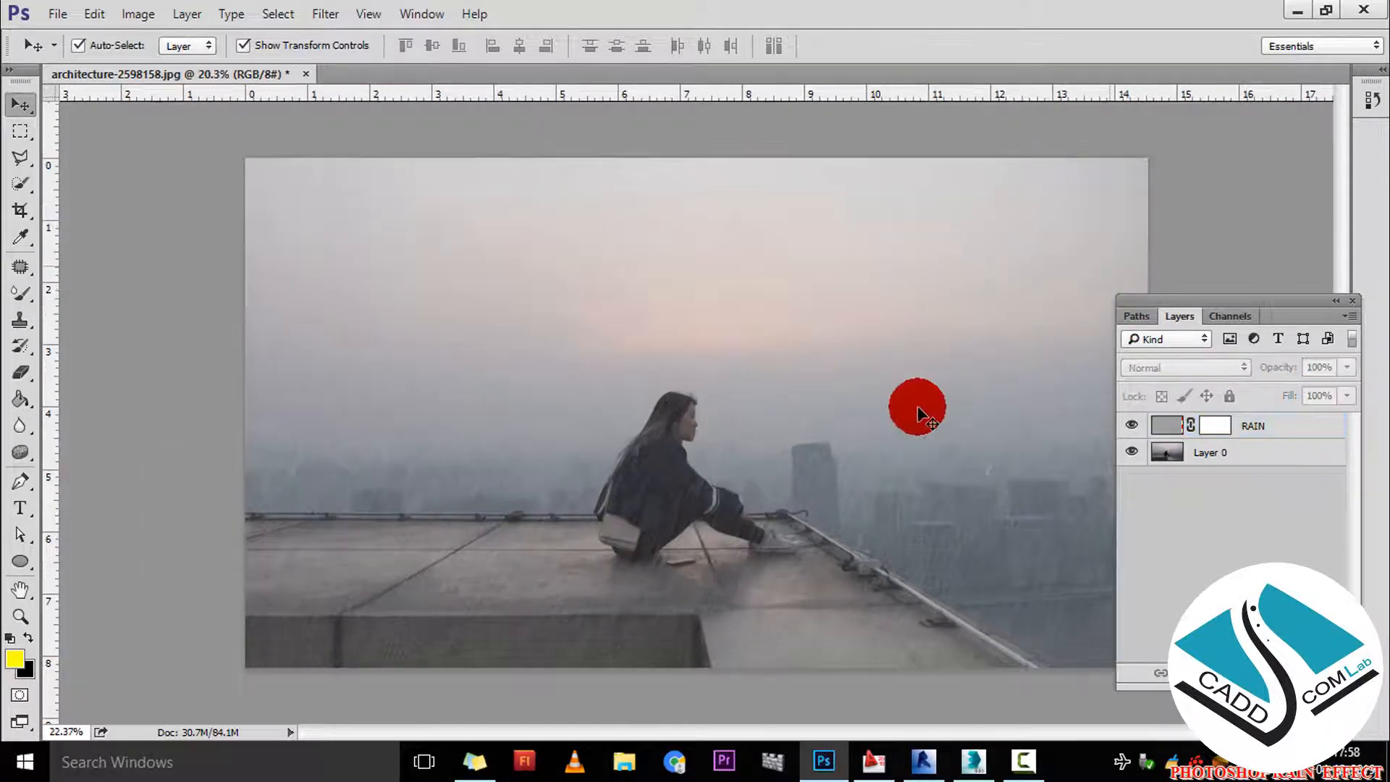
scroll(804, 414, down, 1)
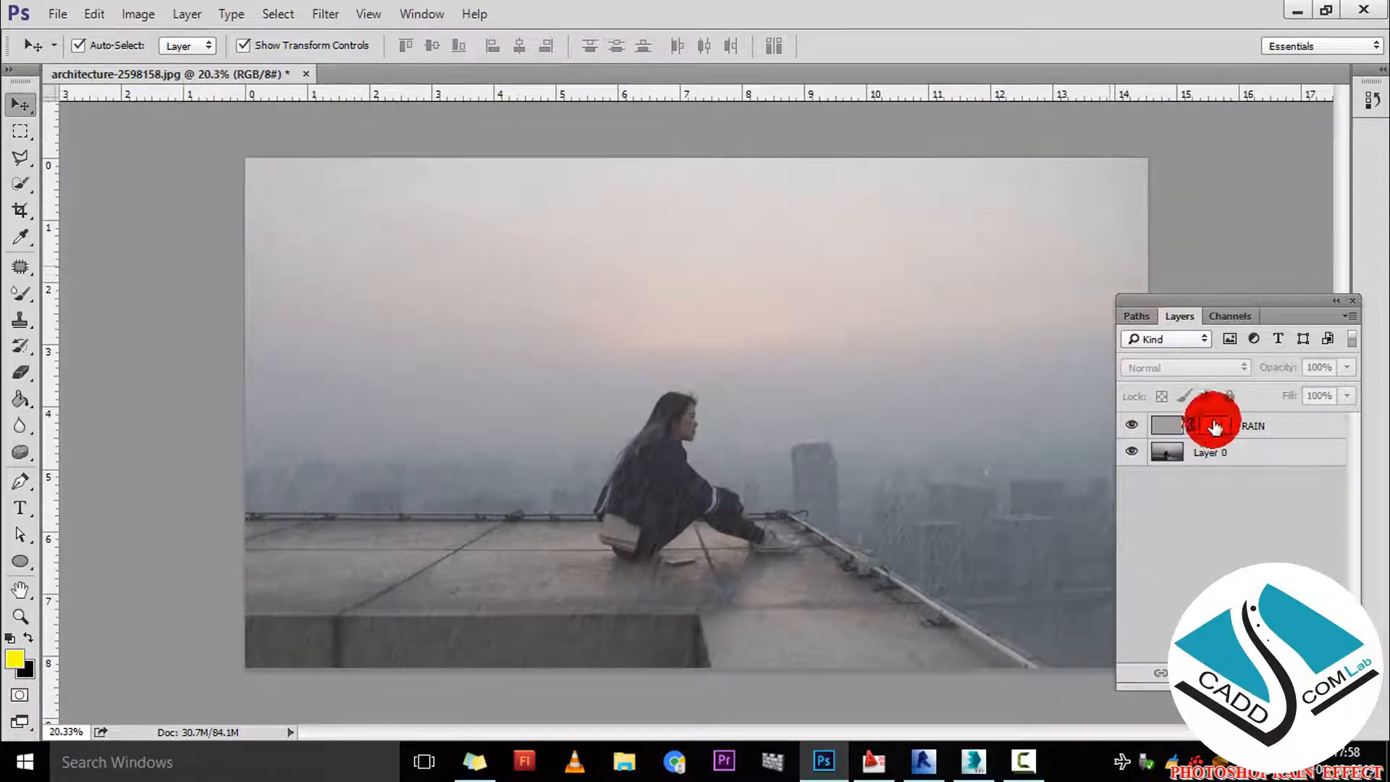
Add a second mask to the RAIN layer and set up a black 1200 px brush at 15% opacity.
click(1167, 425)
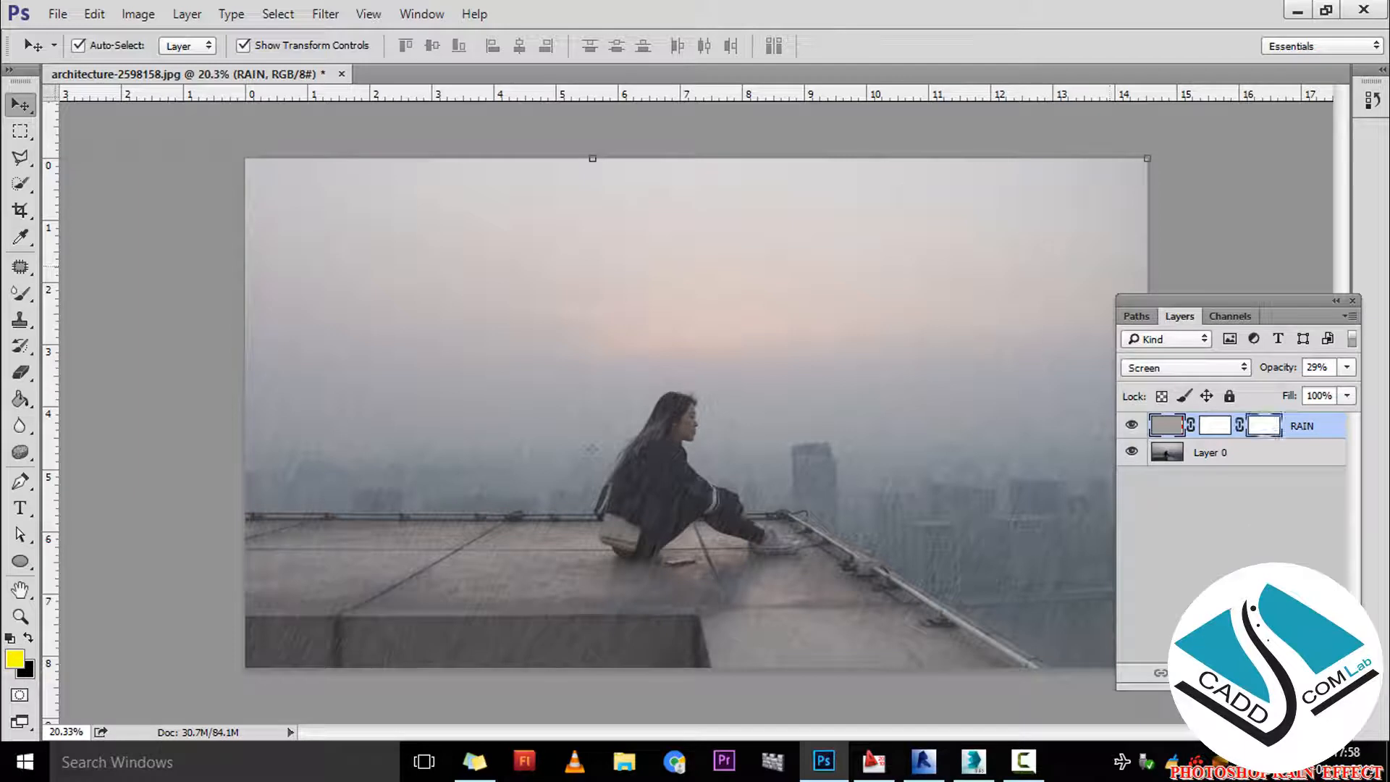
click(20, 236)
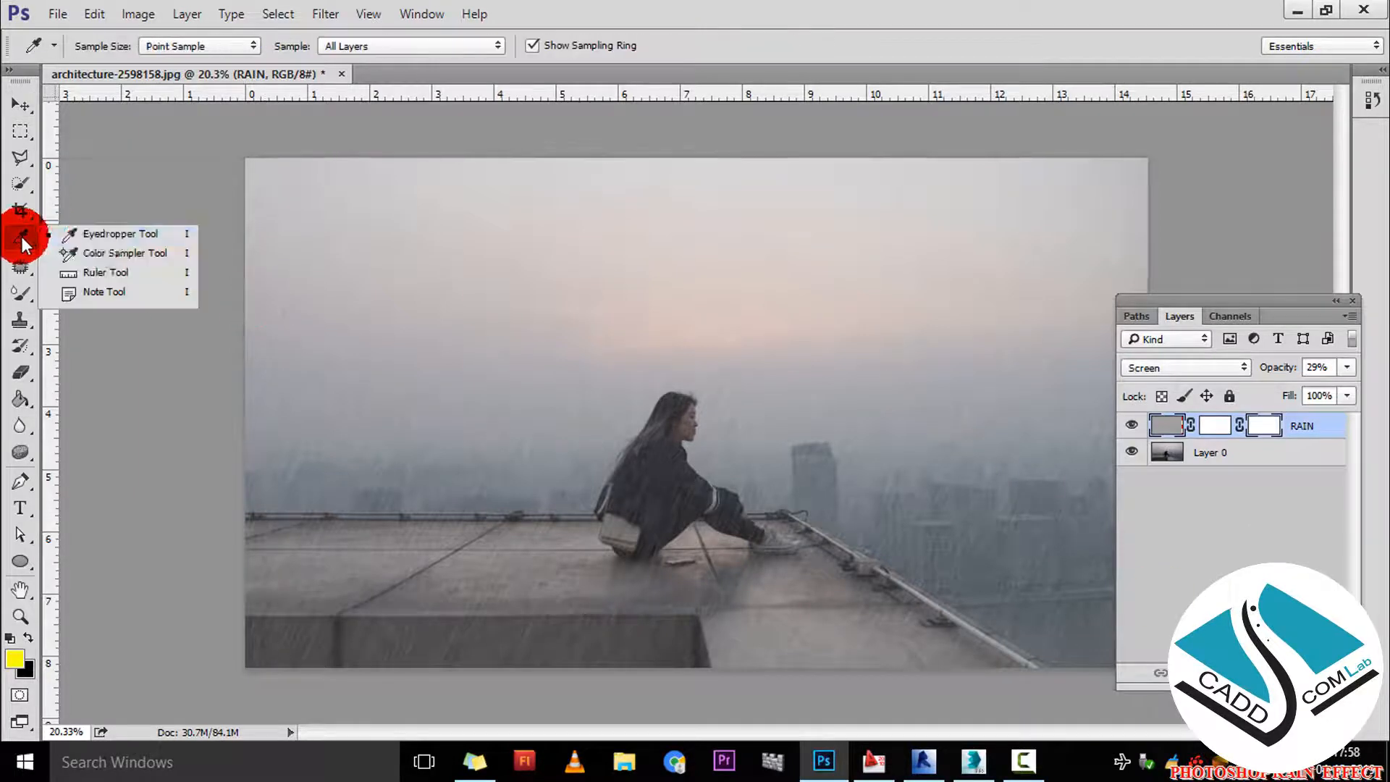
right_click(25, 291)
click(123, 292)
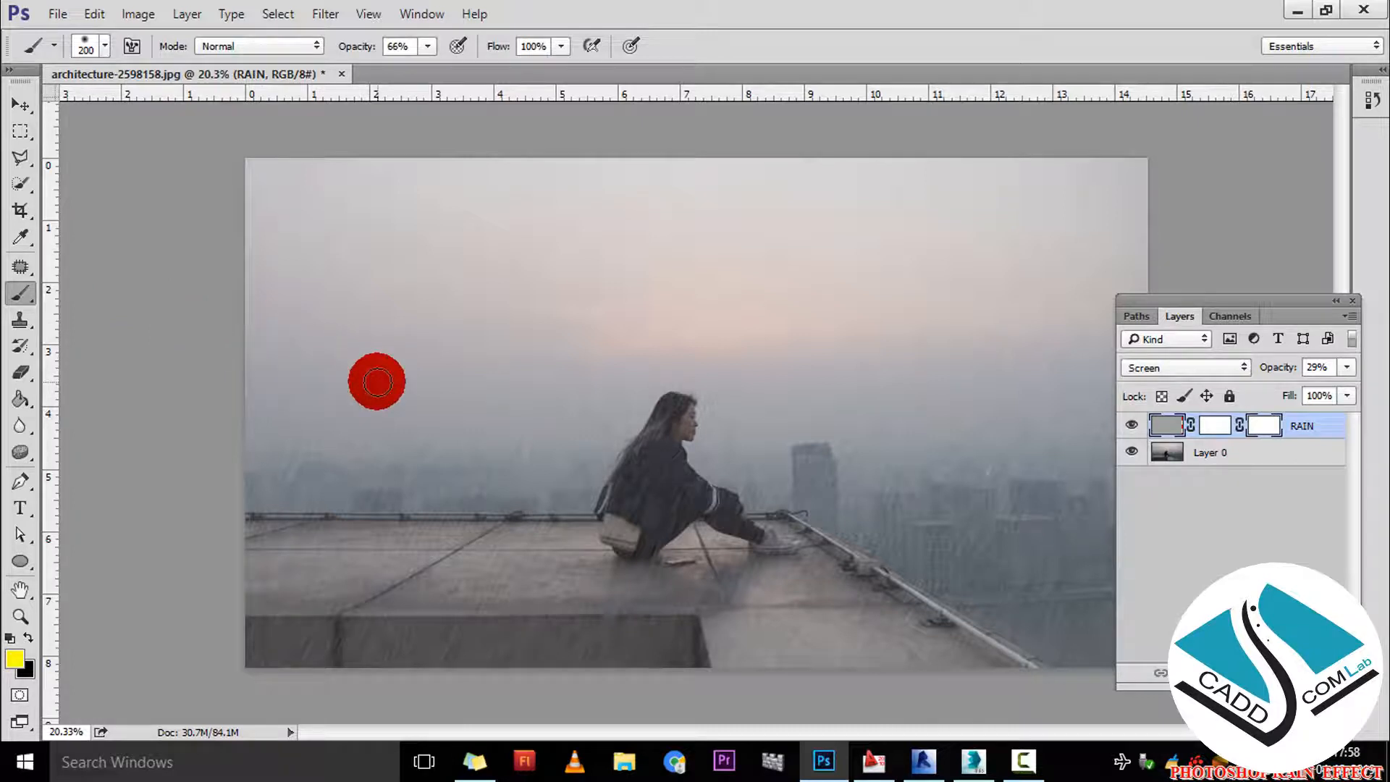
key(bracketright)
key(bracketright)
key(bracketright)
key(bracketright)
key(bracketright)
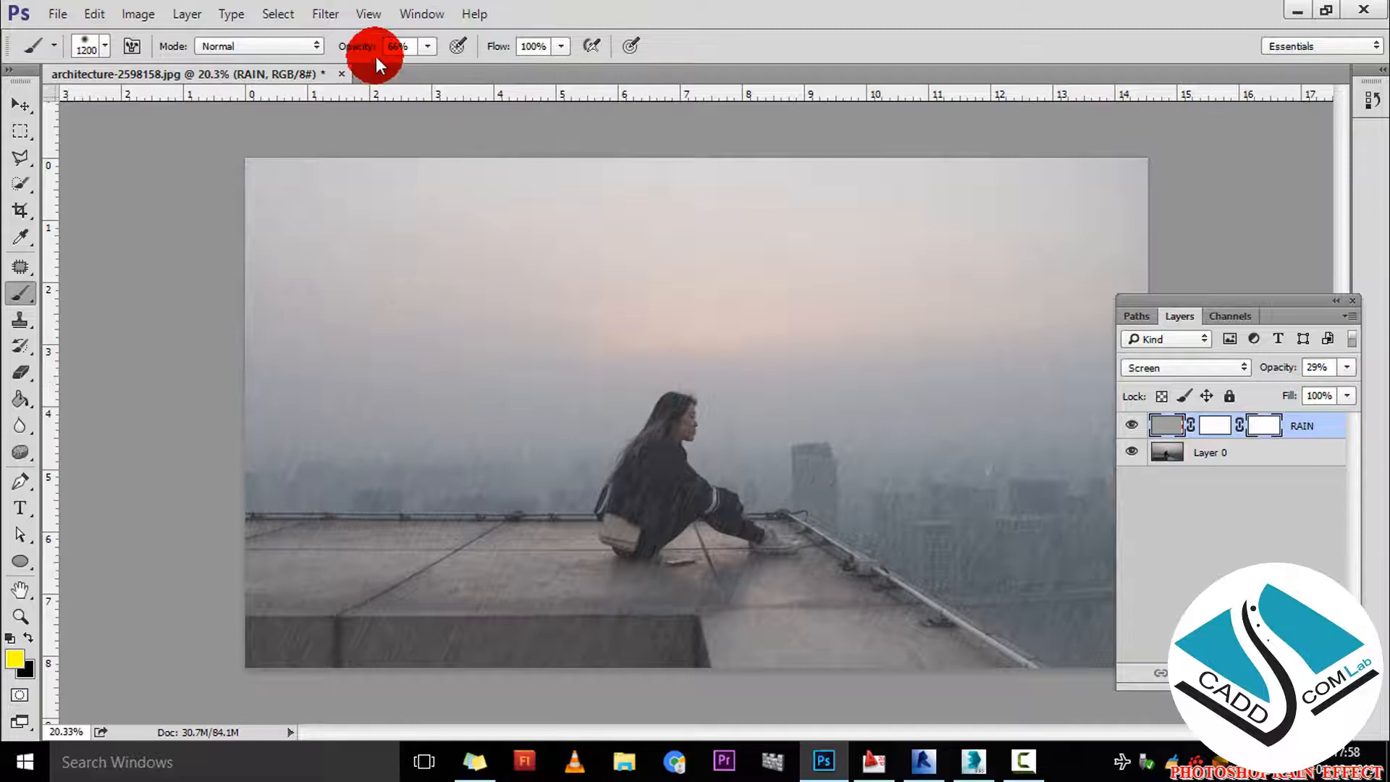
drag(360, 52, 318, 52)
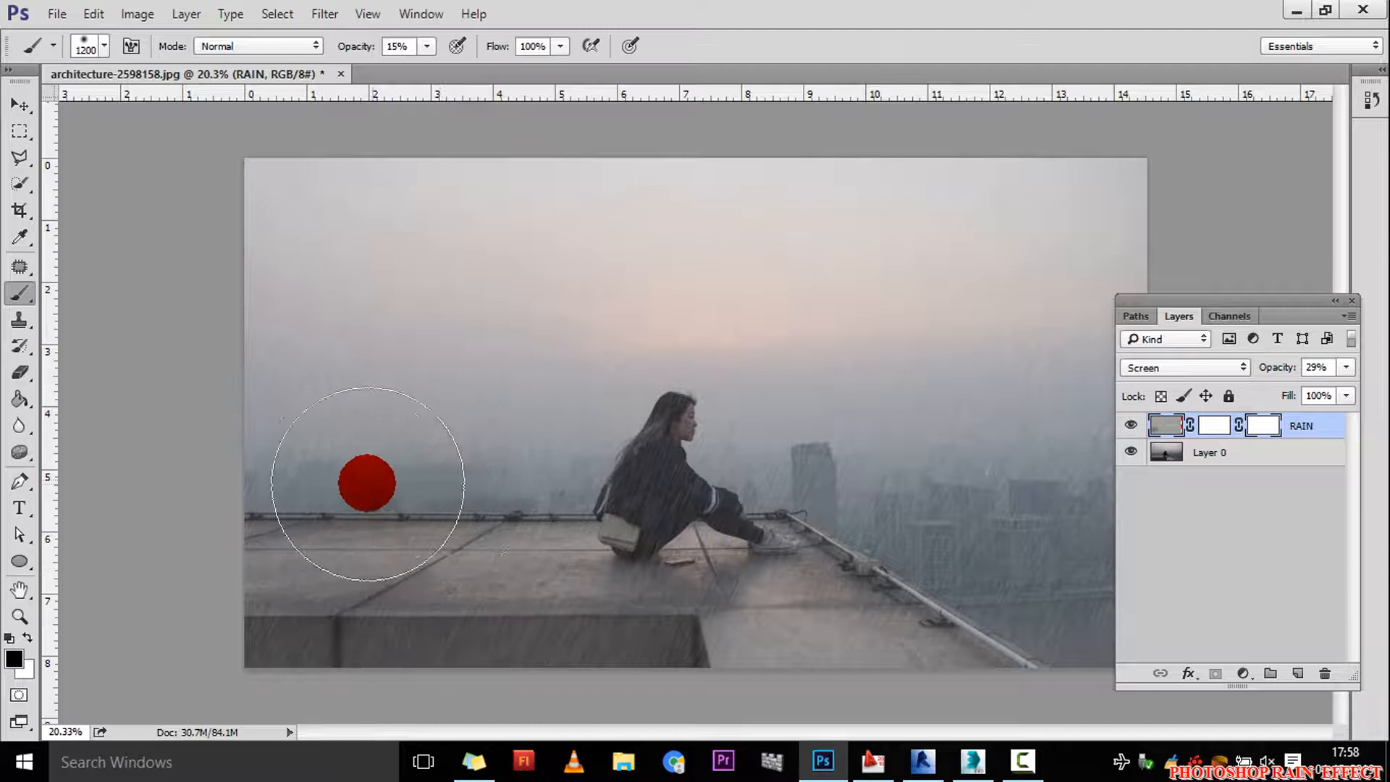
Brush black over the woman, rooftop, skyline and lower sky on the RAIN layer to soften the rain there.
mouse_move(660, 459)
mouse_down()
mouse_move(715, 546)
mouse_move(696, 619)
mouse_up()
mouse_move(583, 626)
mouse_down()
mouse_move(308, 643)
mouse_move(278, 590)
mouse_up()
scroll(253, 590, down, 1)
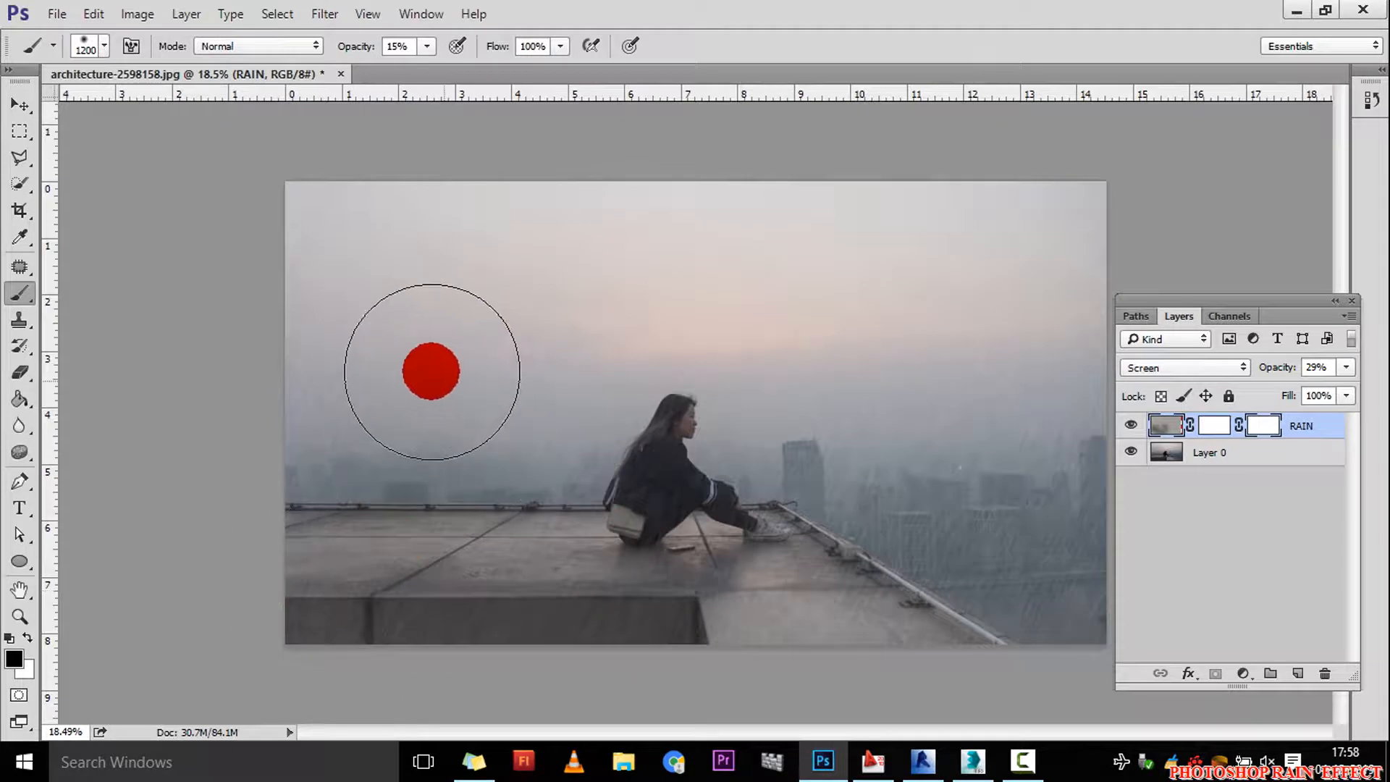
mouse_move(841, 482)
mouse_down()
mouse_move(893, 485)
mouse_move(921, 519)
mouse_move(1044, 513)
mouse_move(881, 536)
mouse_move(884, 577)
mouse_move(1032, 612)
mouse_move(975, 577)
mouse_move(1031, 593)
mouse_move(776, 471)
mouse_move(745, 573)
mouse_move(681, 401)
mouse_up()
mouse_move(610, 360)
mouse_down()
mouse_move(370, 347)
mouse_move(309, 367)
mouse_up()
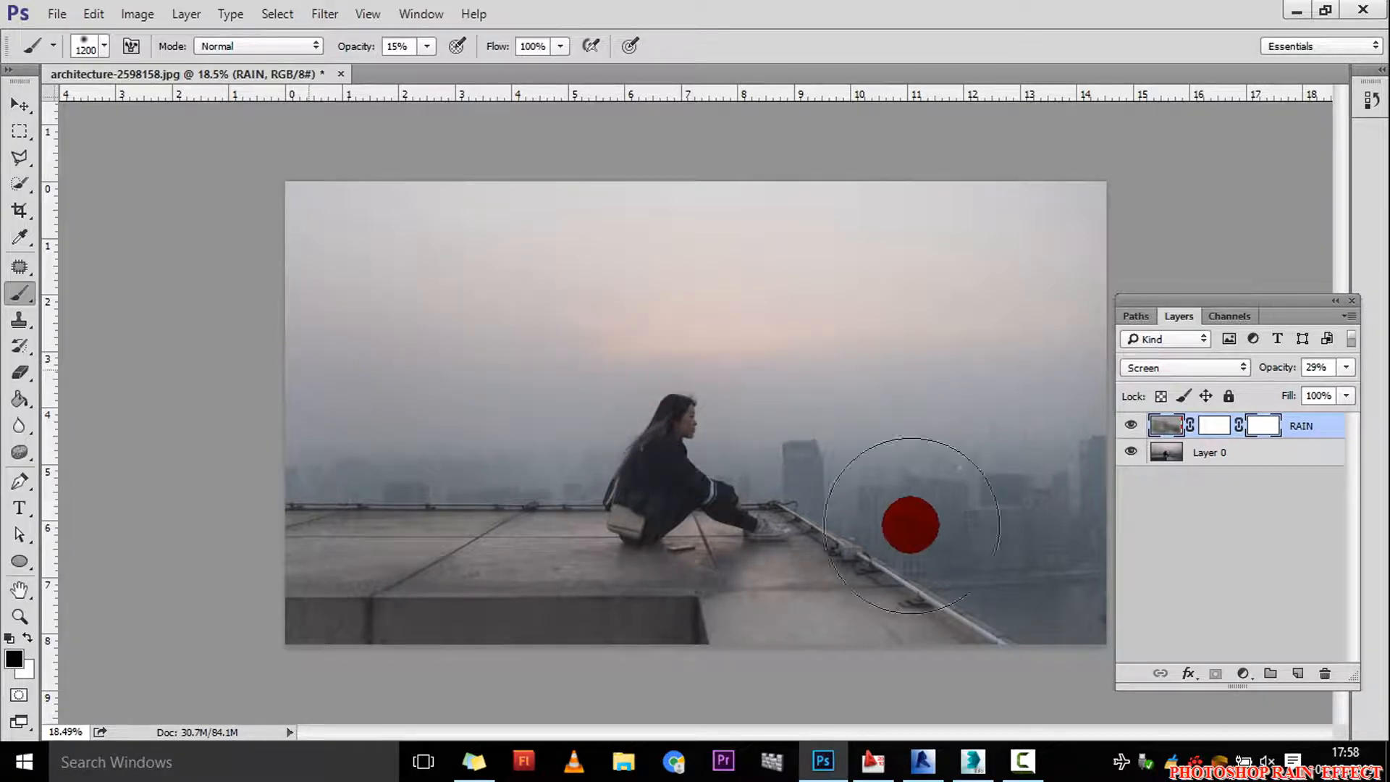
Raise the RAIN layer's opacity to 46%.
scroll(910, 525, up, 2)
scroll(701, 582, down, 1)
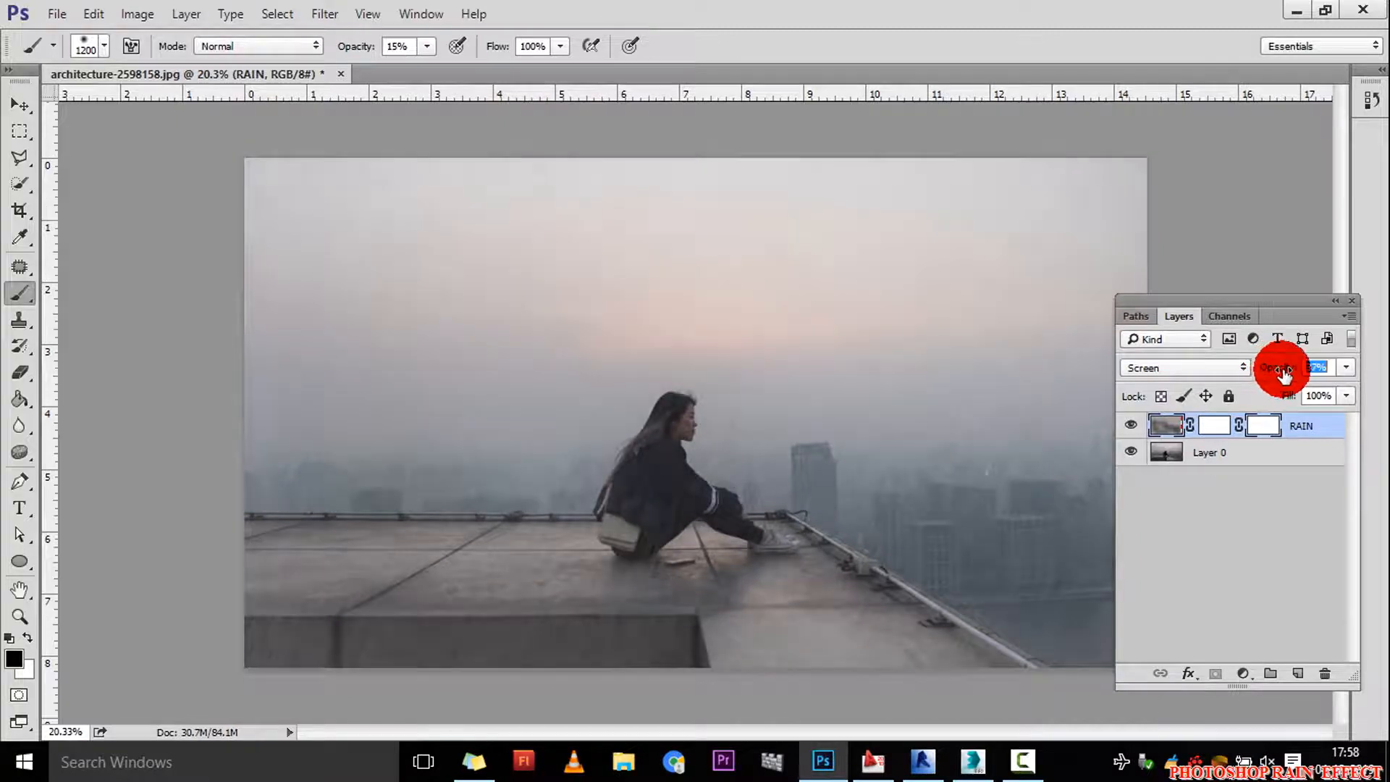
drag(1292, 377, 1296, 377)
mouse_move(934, 572)
mouse_down()
mouse_move(689, 623)
mouse_move(410, 611)
mouse_move(637, 527)
mouse_move(645, 487)
mouse_move(323, 580)
mouse_move(276, 565)
mouse_move(721, 617)
mouse_move(1002, 541)
mouse_move(1033, 493)
mouse_move(984, 499)
mouse_move(823, 384)
mouse_move(1008, 406)
mouse_move(906, 425)
mouse_move(784, 422)
mouse_move(577, 385)
mouse_move(378, 388)
mouse_move(323, 403)
mouse_move(276, 457)
mouse_move(479, 488)
mouse_move(1202, 490)
mouse_move(1192, 452)
mouse_up()
Merge the RAIN layer and Layer 0 into one layer.
shift+click(1267, 451)
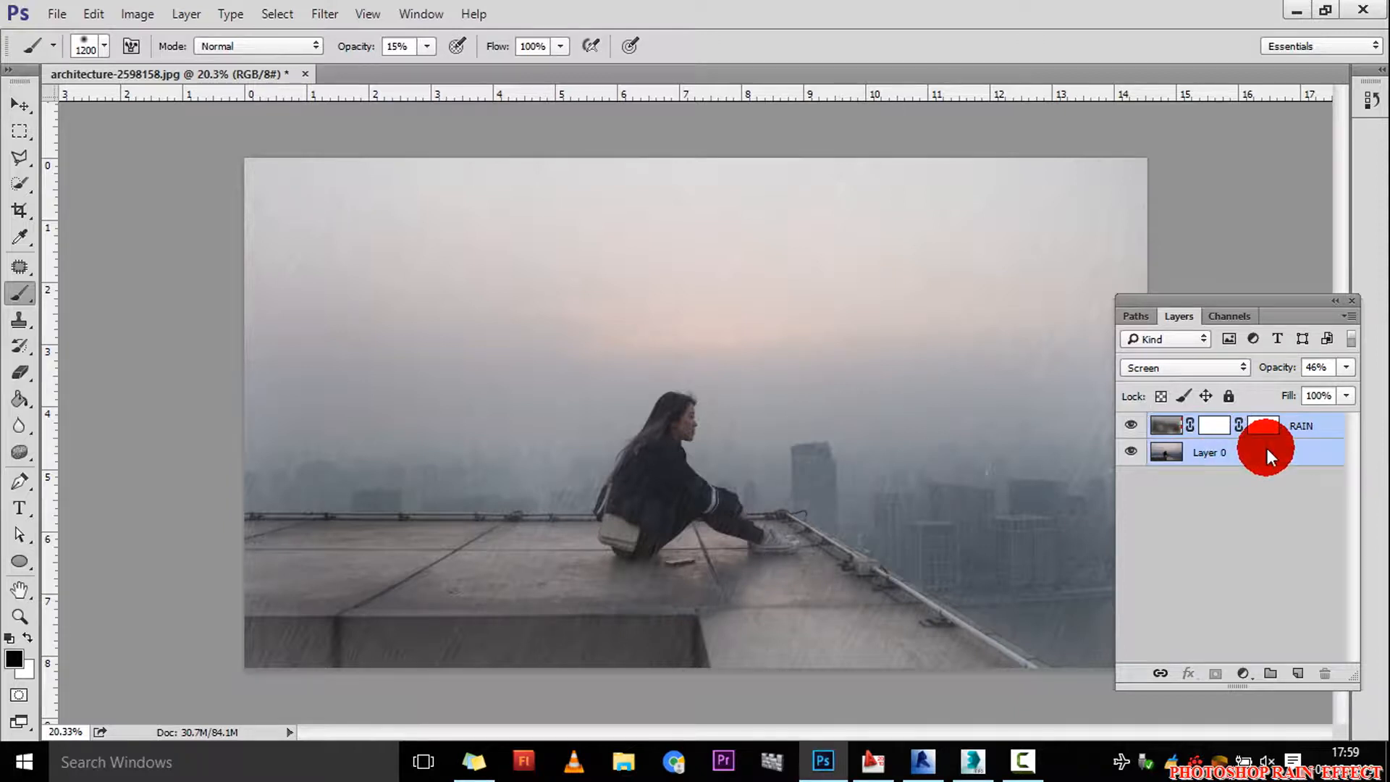
right_click(1266, 449)
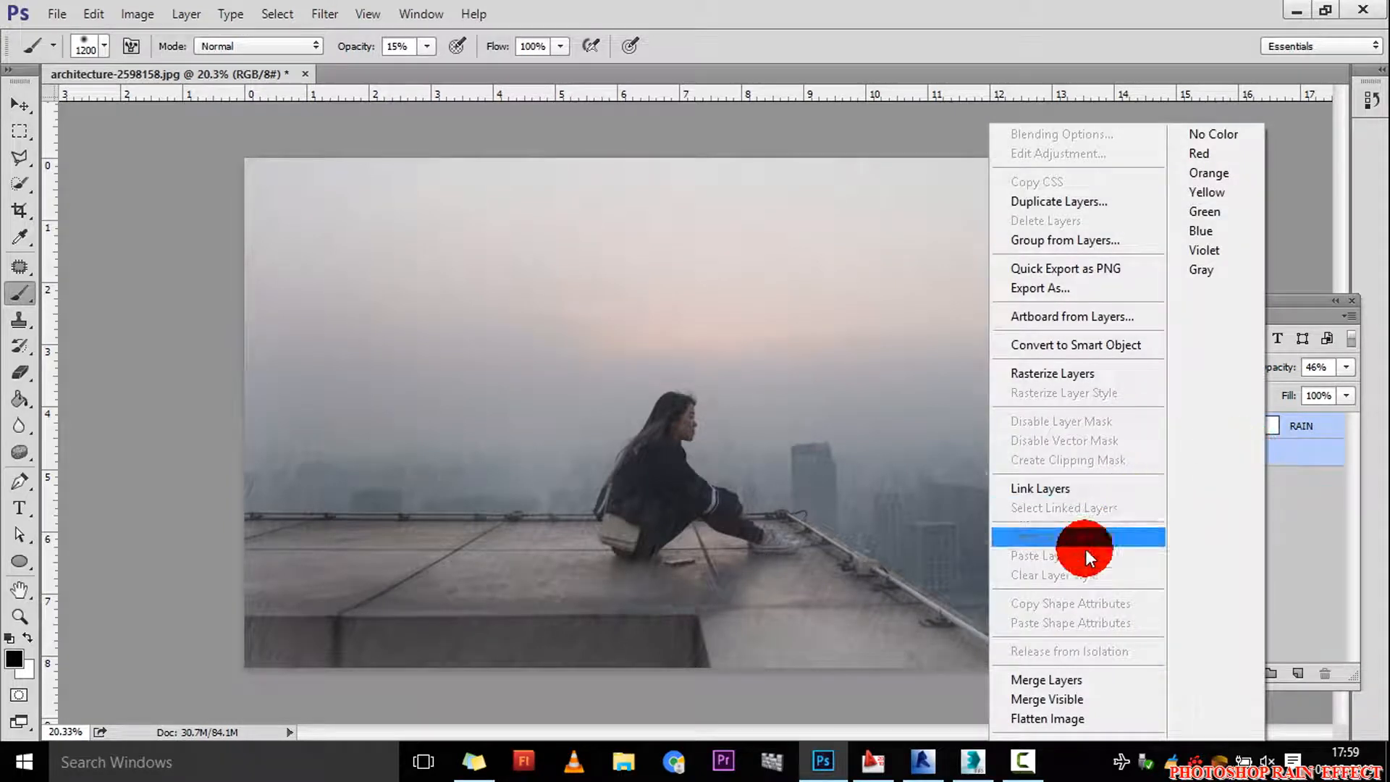
click(1058, 681)
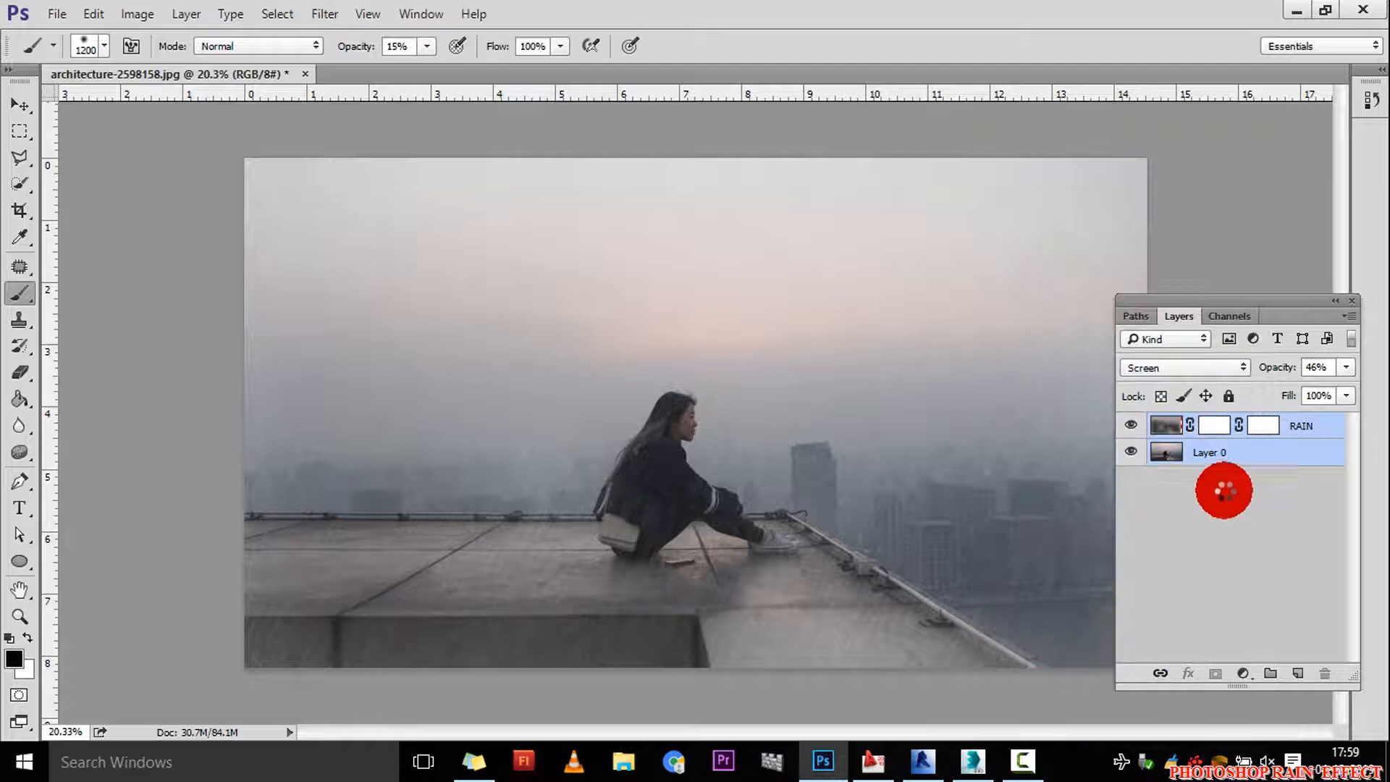
Start the Camera Raw filter on the merged layer with temperature +10, exposure -0.10 and tint +12.
click(325, 13)
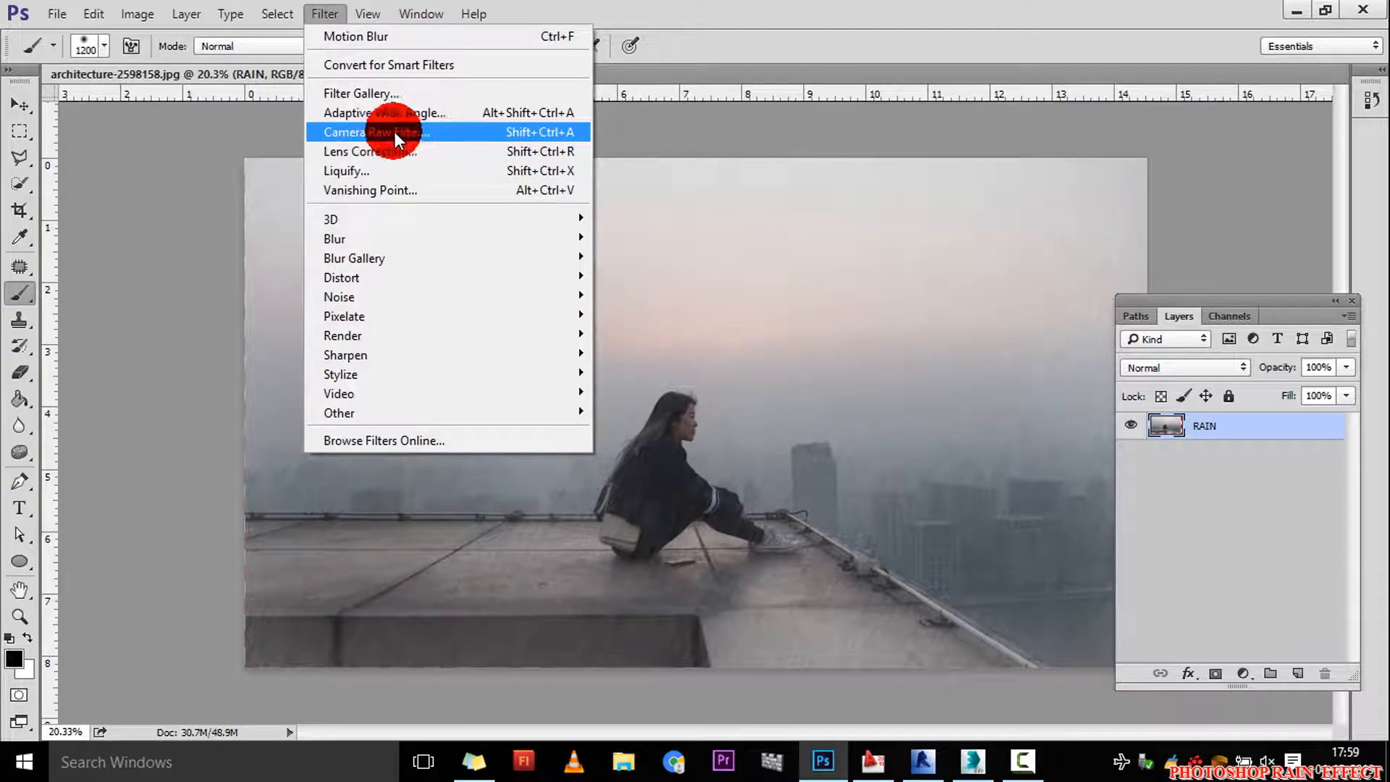
click(484, 134)
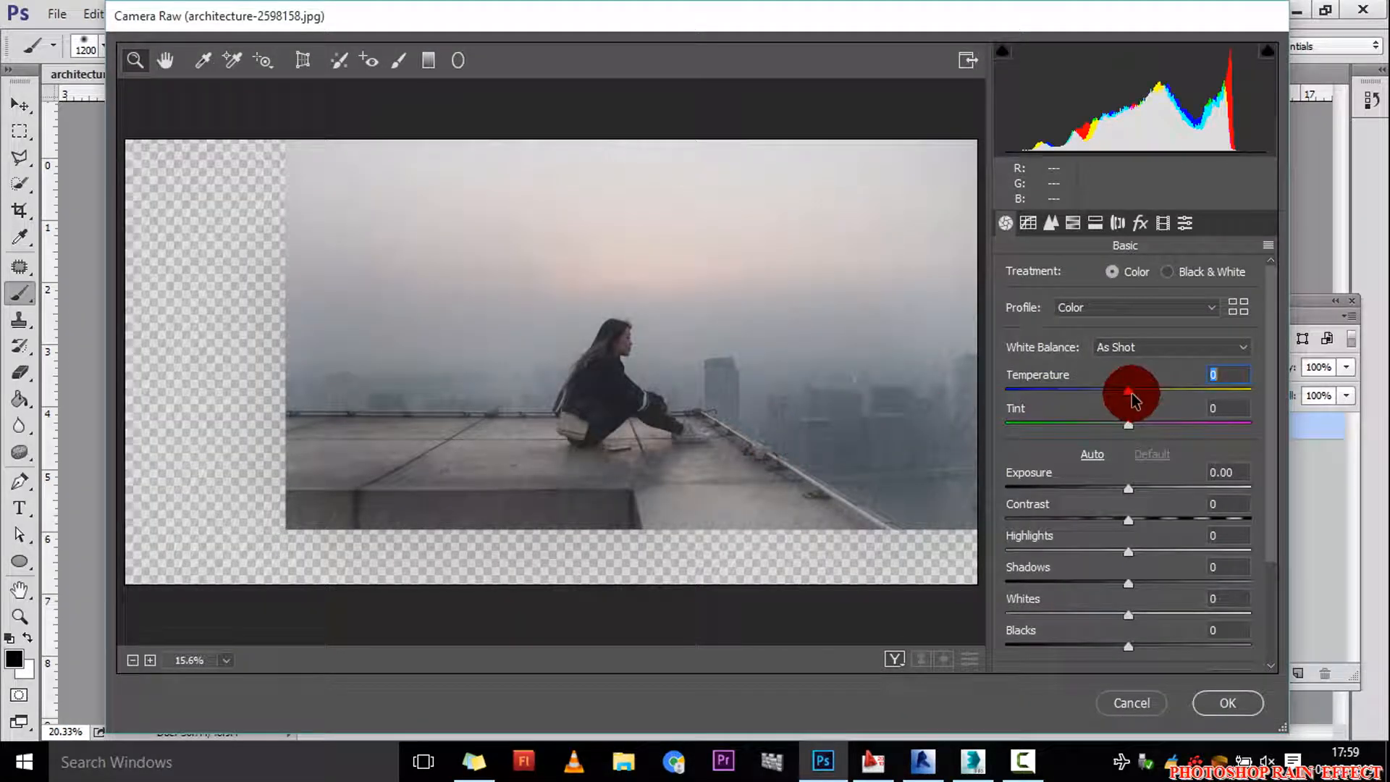
drag(1132, 393, 1144, 393)
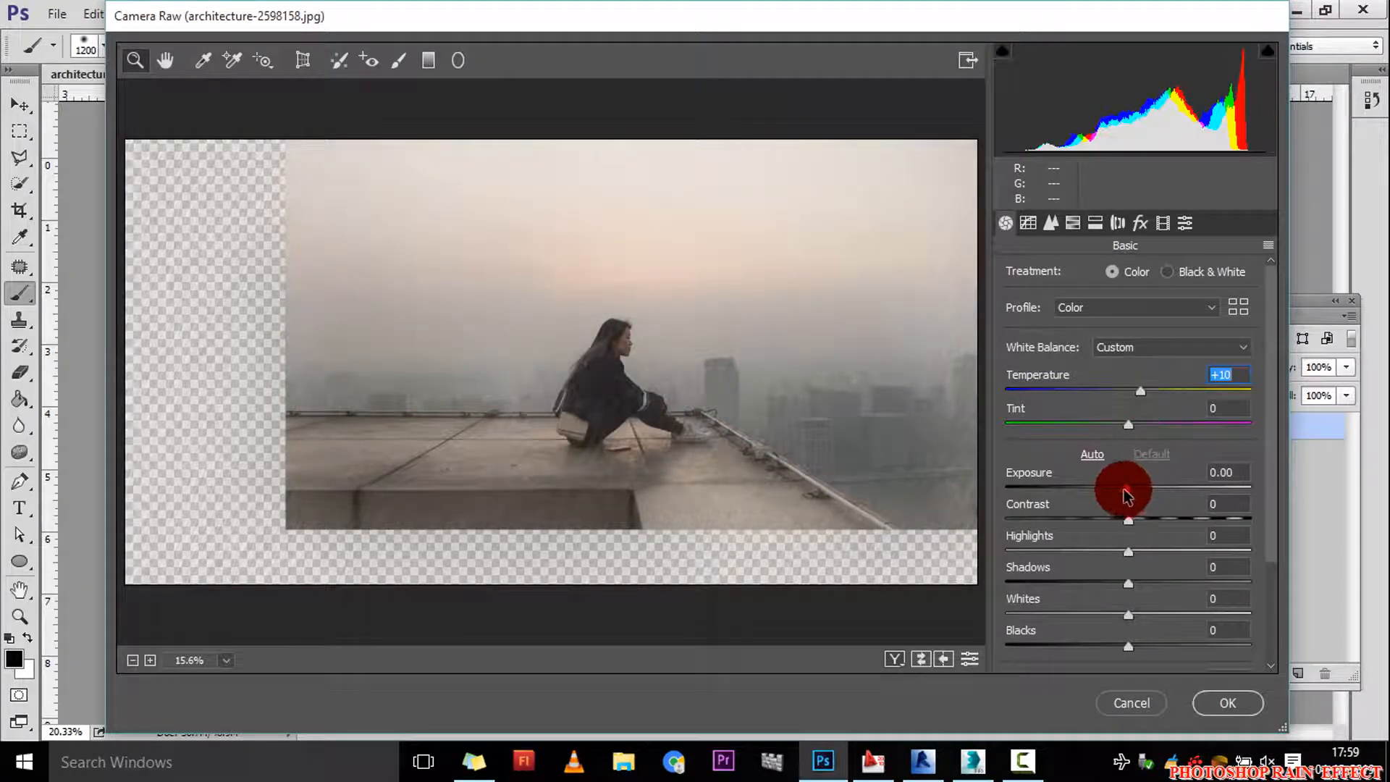
mouse_move(1130, 490)
mouse_down()
mouse_move(1110, 491)
mouse_move(1129, 488)
mouse_up()
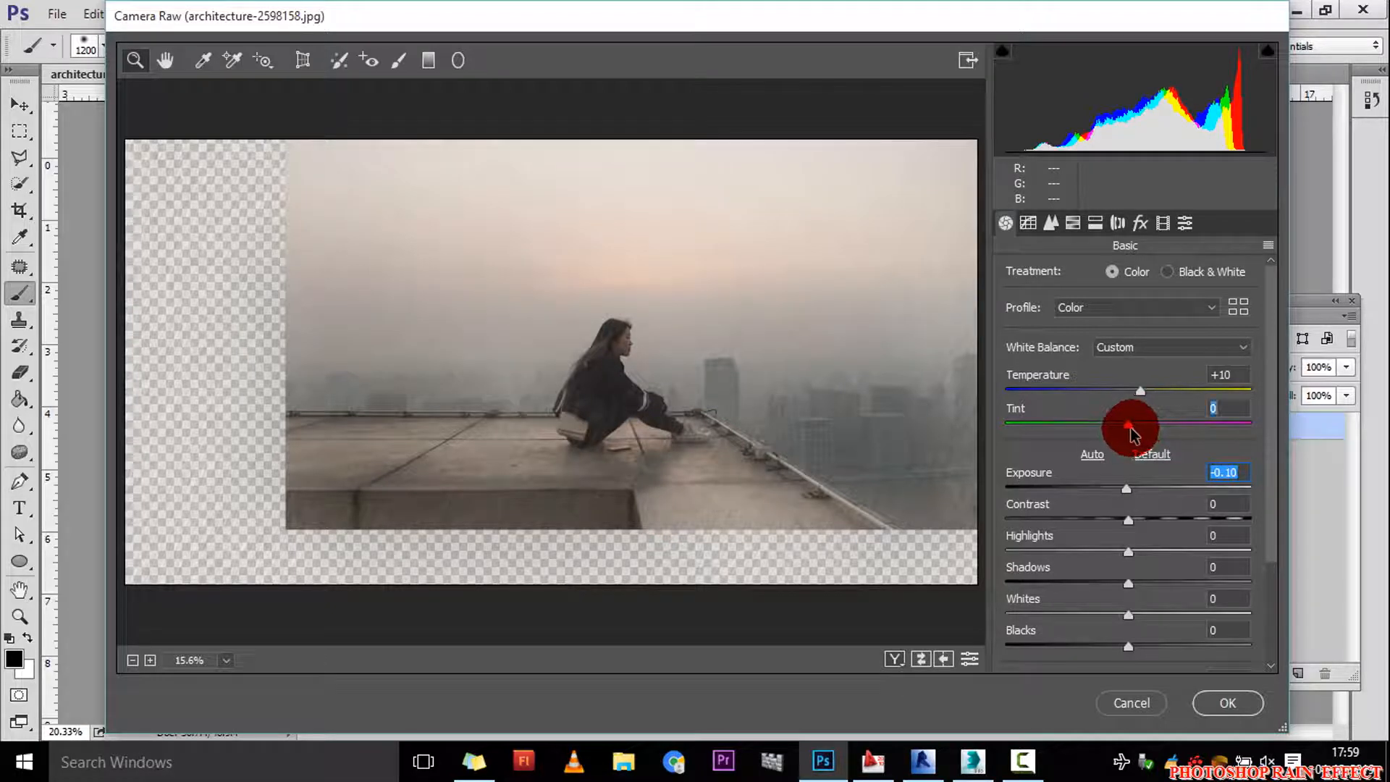
mouse_move(1134, 433)
mouse_down()
mouse_move(1155, 433)
mouse_move(1105, 426)
mouse_move(1164, 430)
mouse_move(1147, 433)
mouse_up()
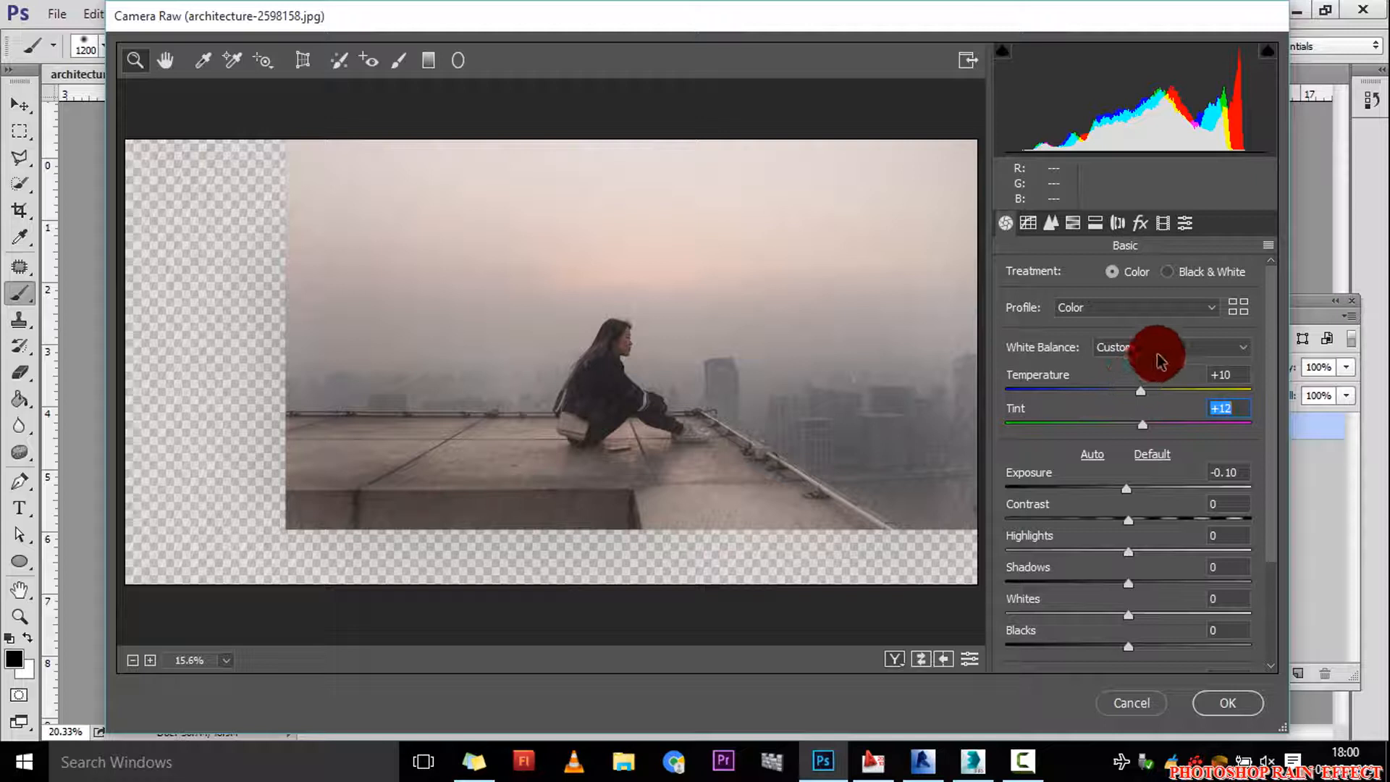
Warm the image further in Camera Raw with temperature +41, exposure -0.30 and tint +29.
click(1117, 307)
click(1104, 314)
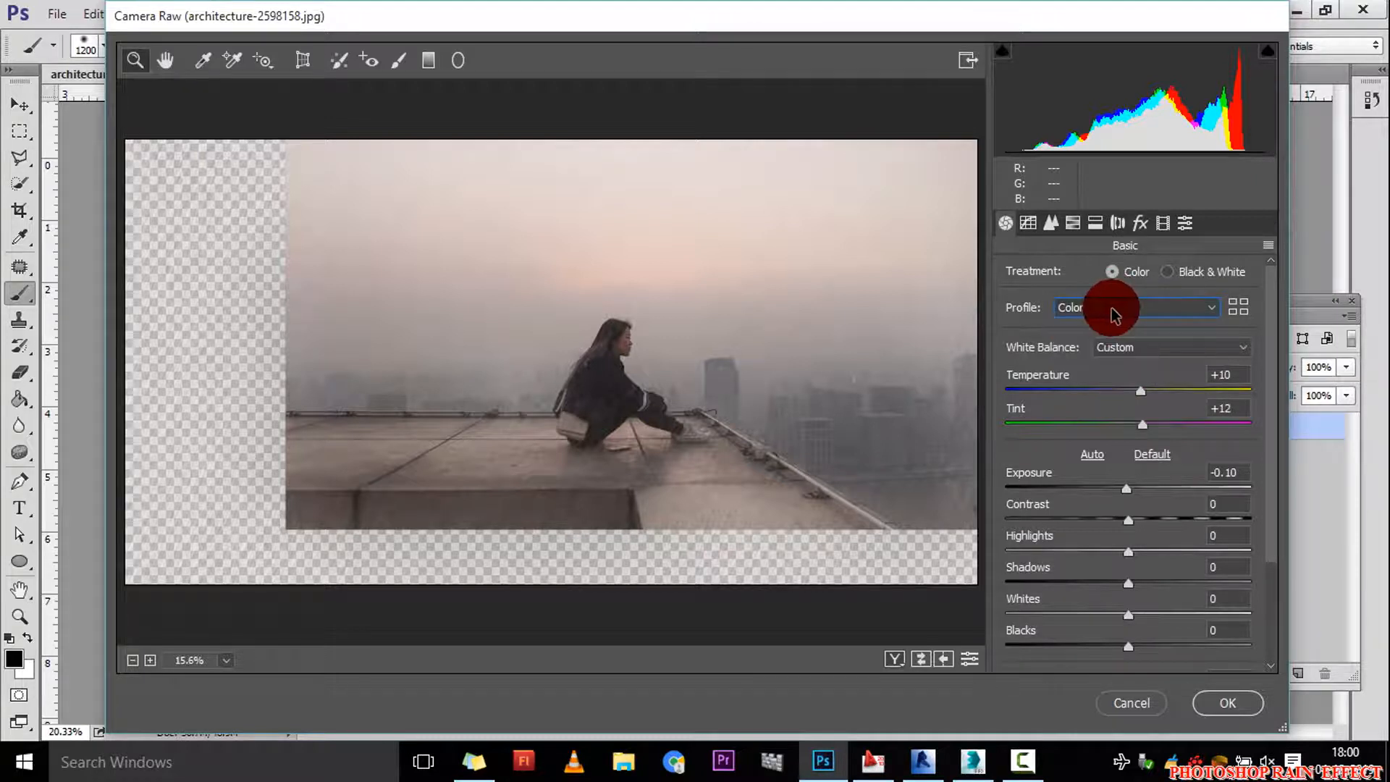
drag(1150, 389, 1185, 404)
click(1126, 489)
drag(1124, 499, 1108, 488)
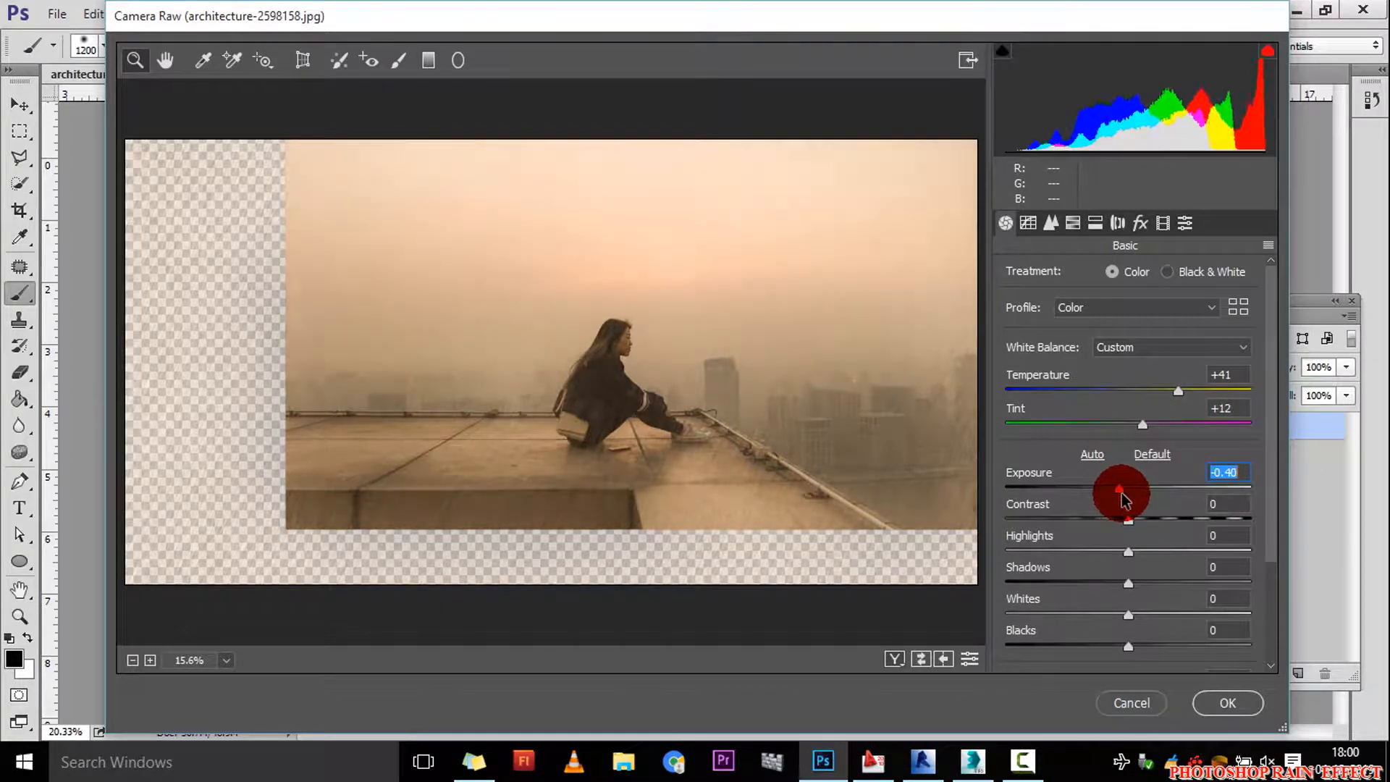
mouse_move(1142, 428)
mouse_down()
mouse_move(1106, 427)
mouse_move(1160, 432)
mouse_up()
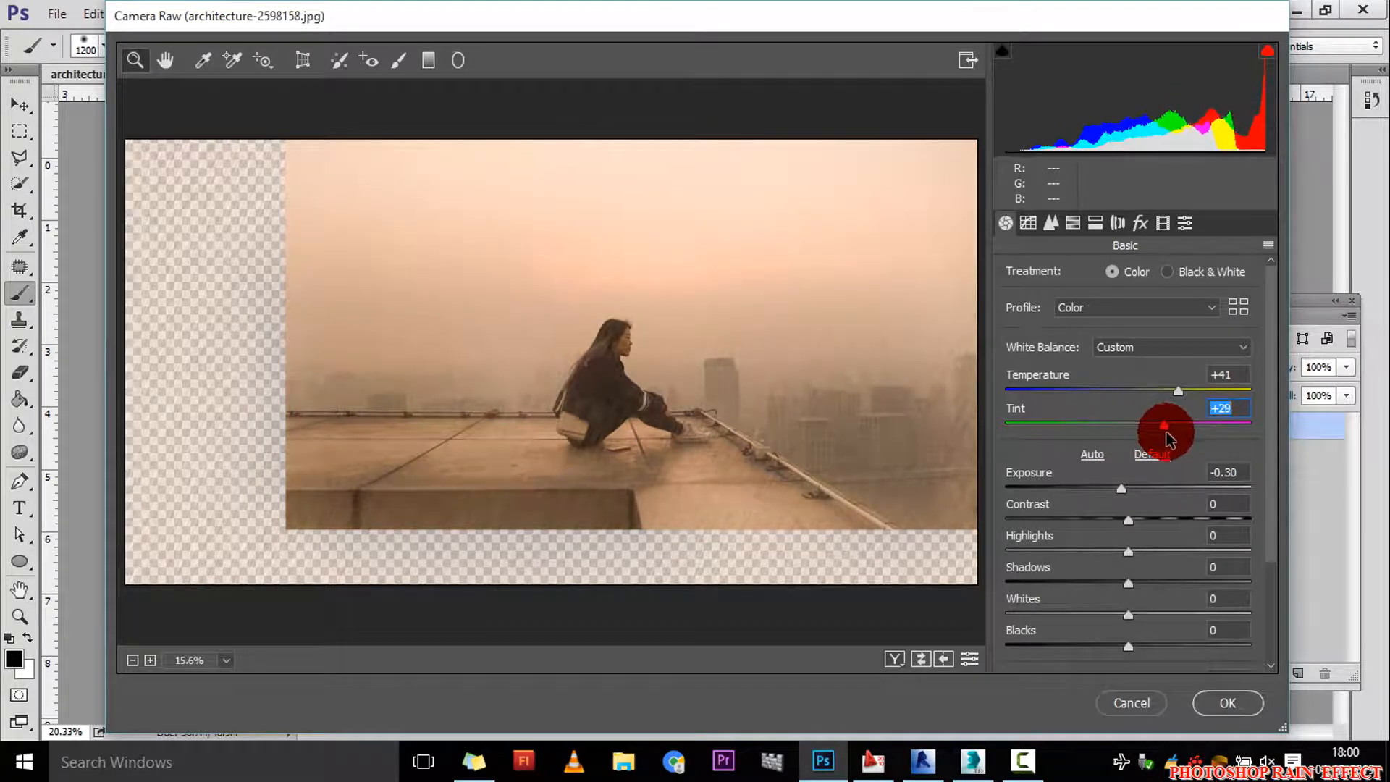
Set highlights to +70, contrast to +51 and shadows to -13, and apply the Camera Raw filter.
drag(1127, 551, 1219, 554)
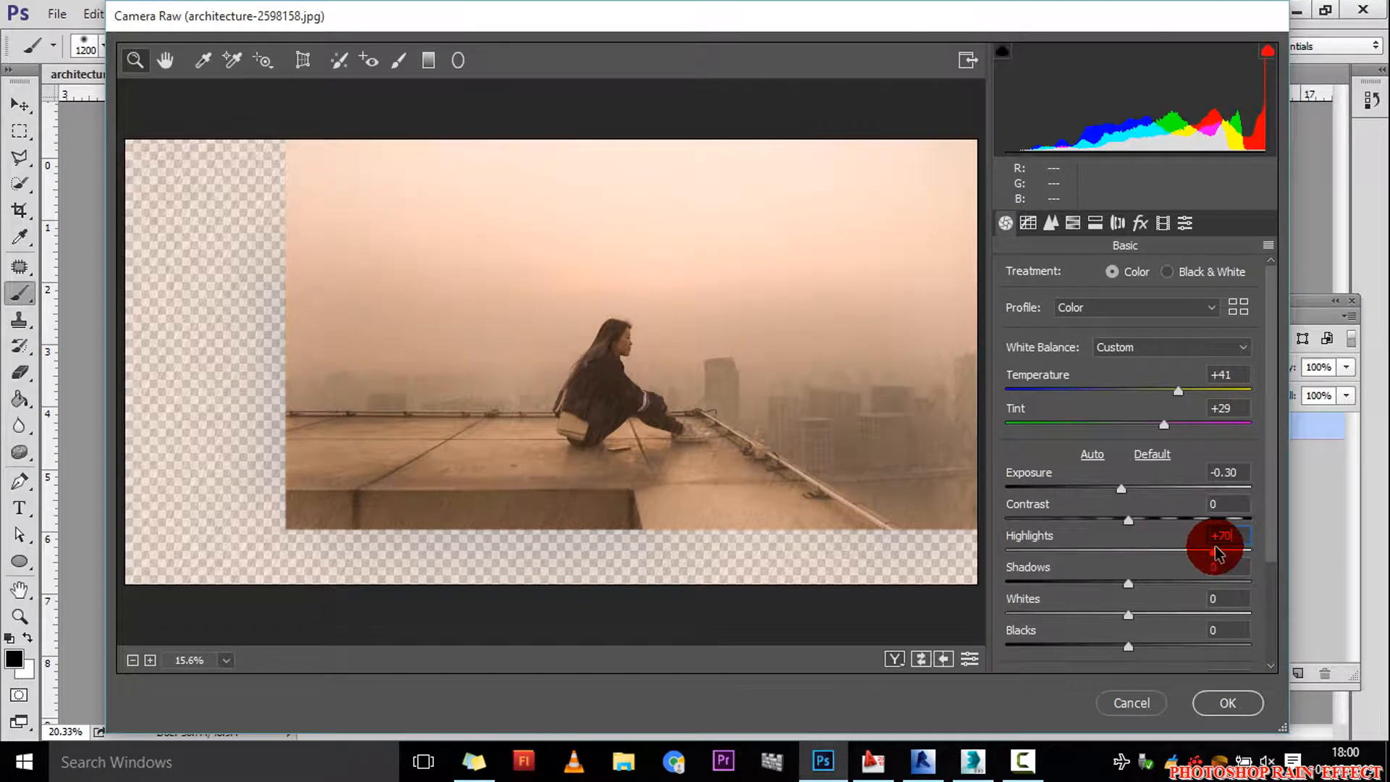
drag(1128, 520, 1212, 532)
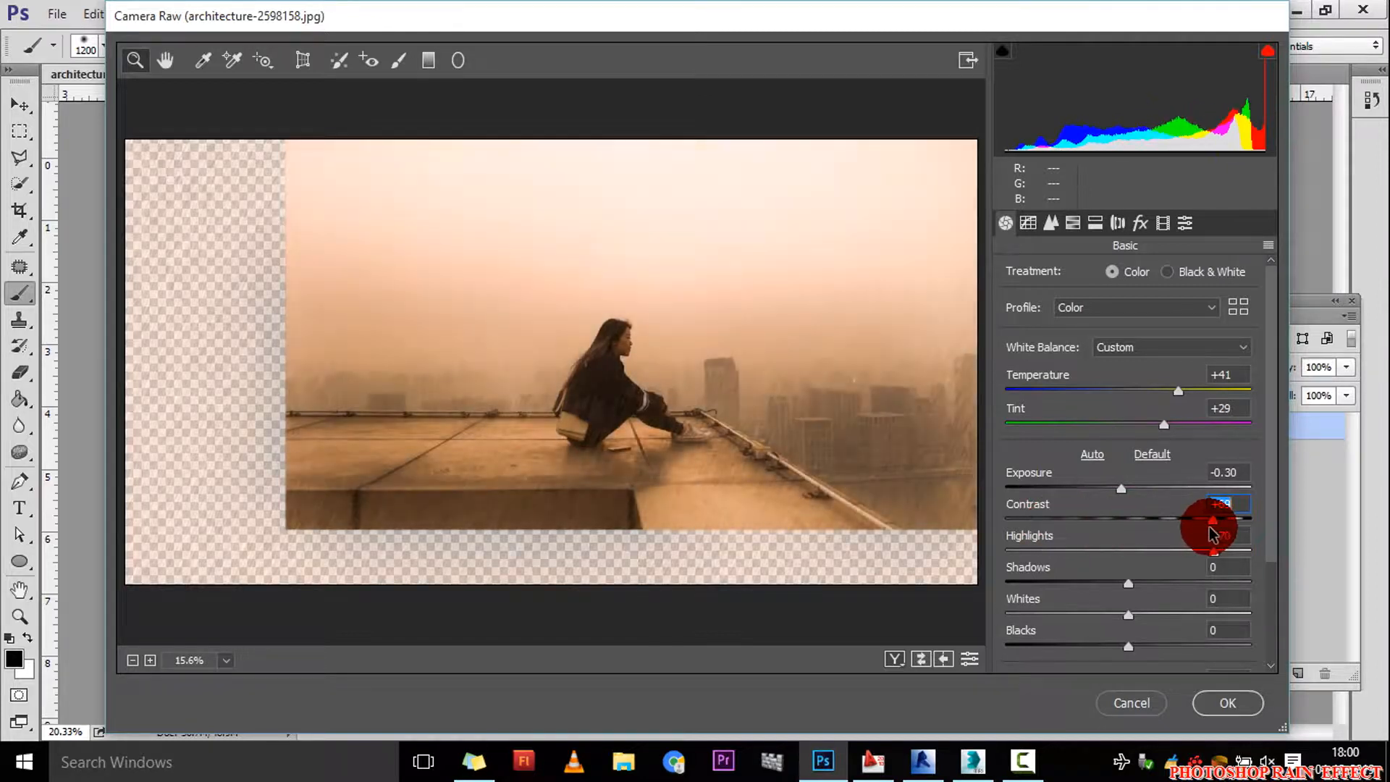
mouse_move(1202, 534)
mouse_down()
mouse_move(1161, 528)
mouse_move(1205, 528)
mouse_move(1165, 534)
mouse_move(1189, 534)
mouse_up()
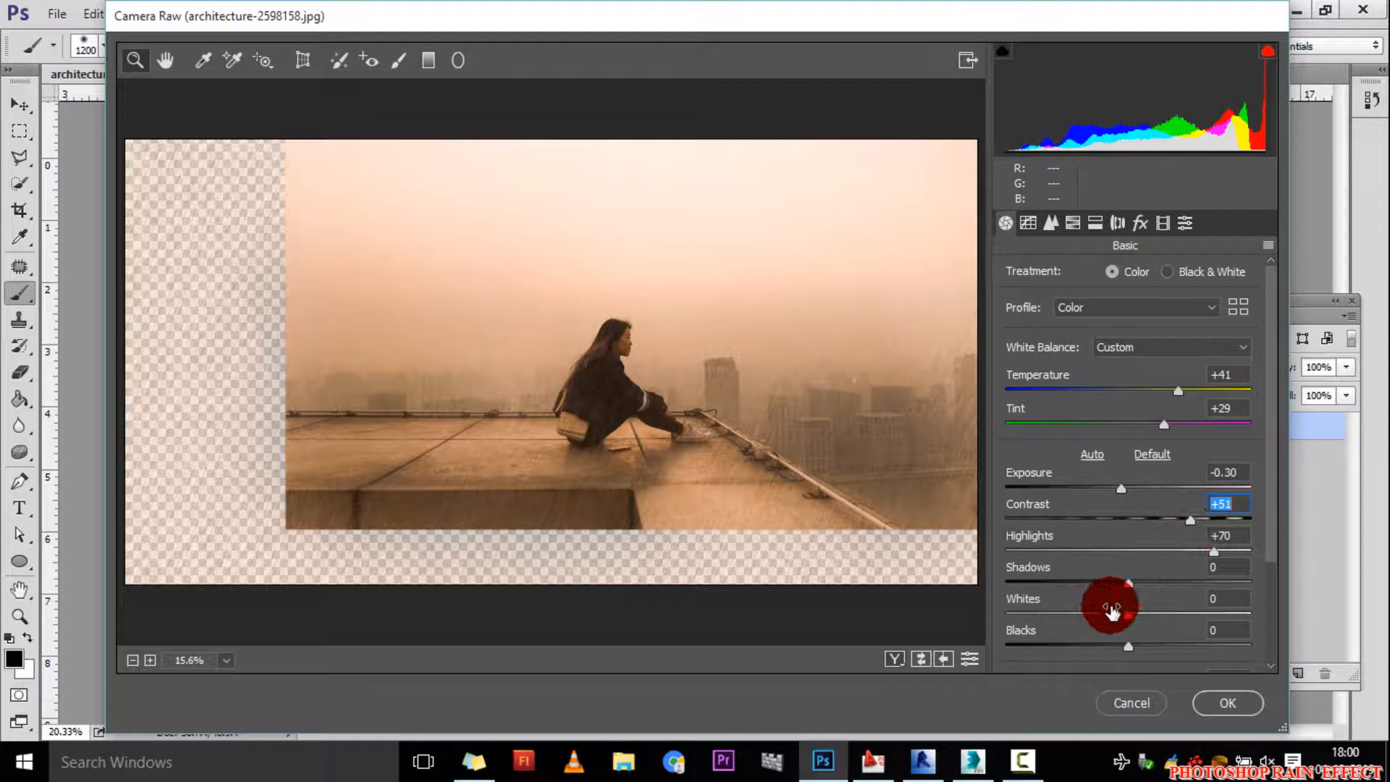
mouse_move(1129, 584)
mouse_down()
mouse_move(1064, 580)
mouse_move(1167, 580)
mouse_move(1091, 588)
mouse_move(1115, 592)
mouse_up()
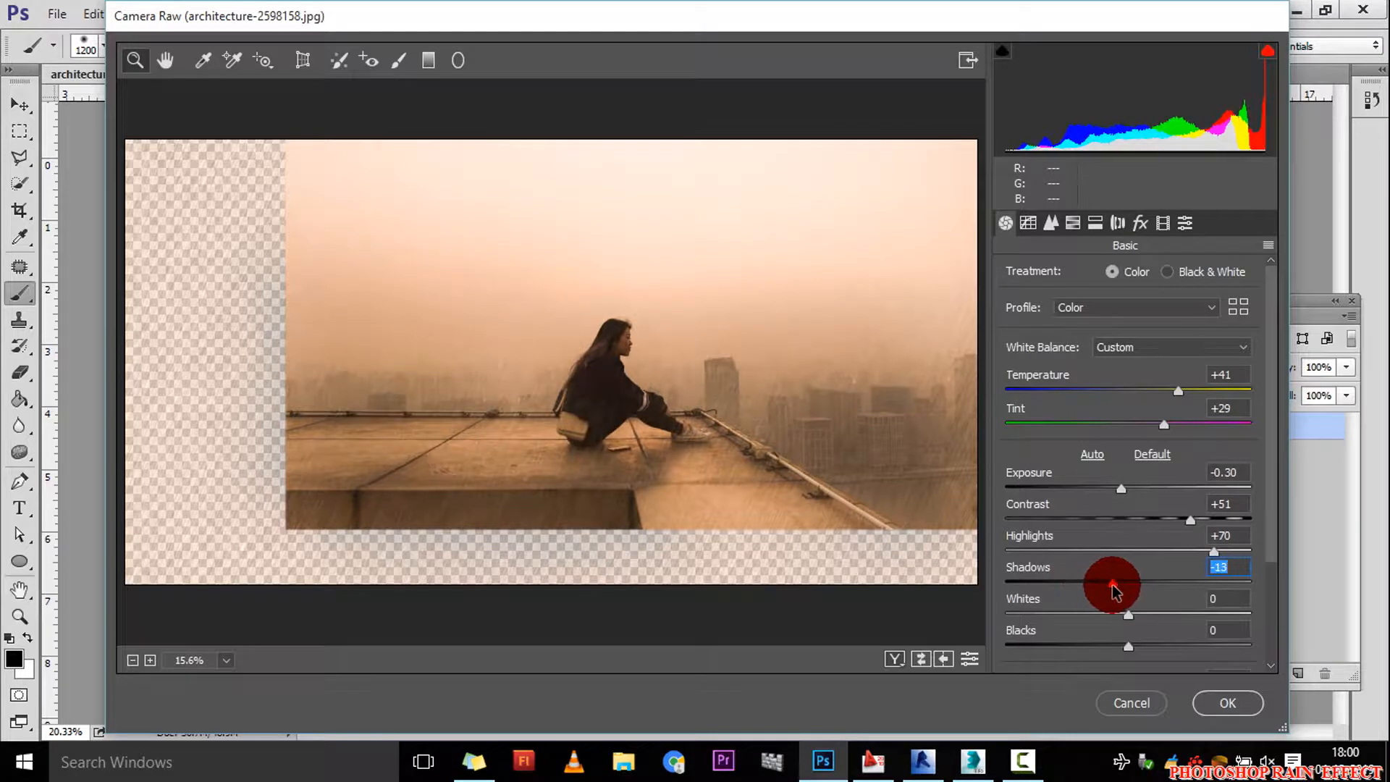
click(1226, 702)
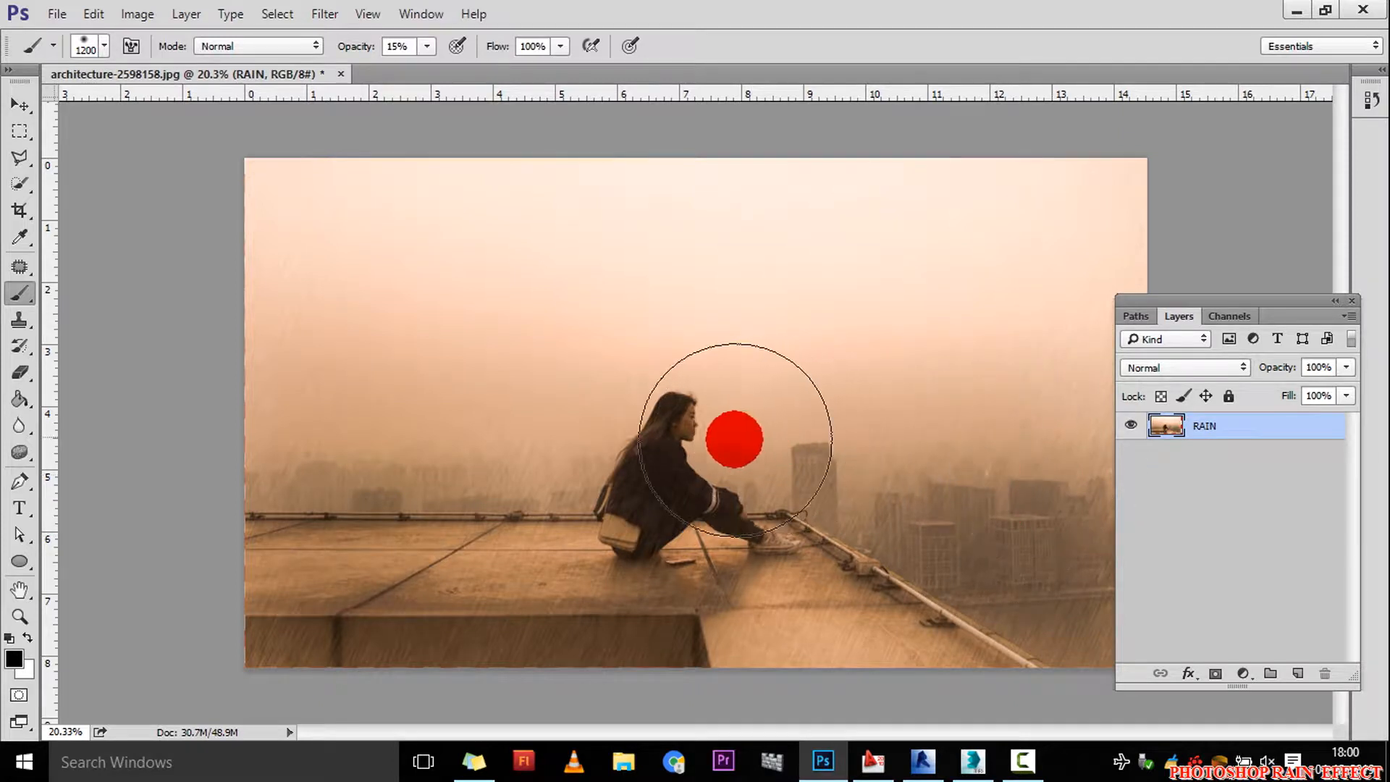
Add a Curves adjustment layer and pull the upper part of the RGB curve slightly down to darken the image.
click(1240, 675)
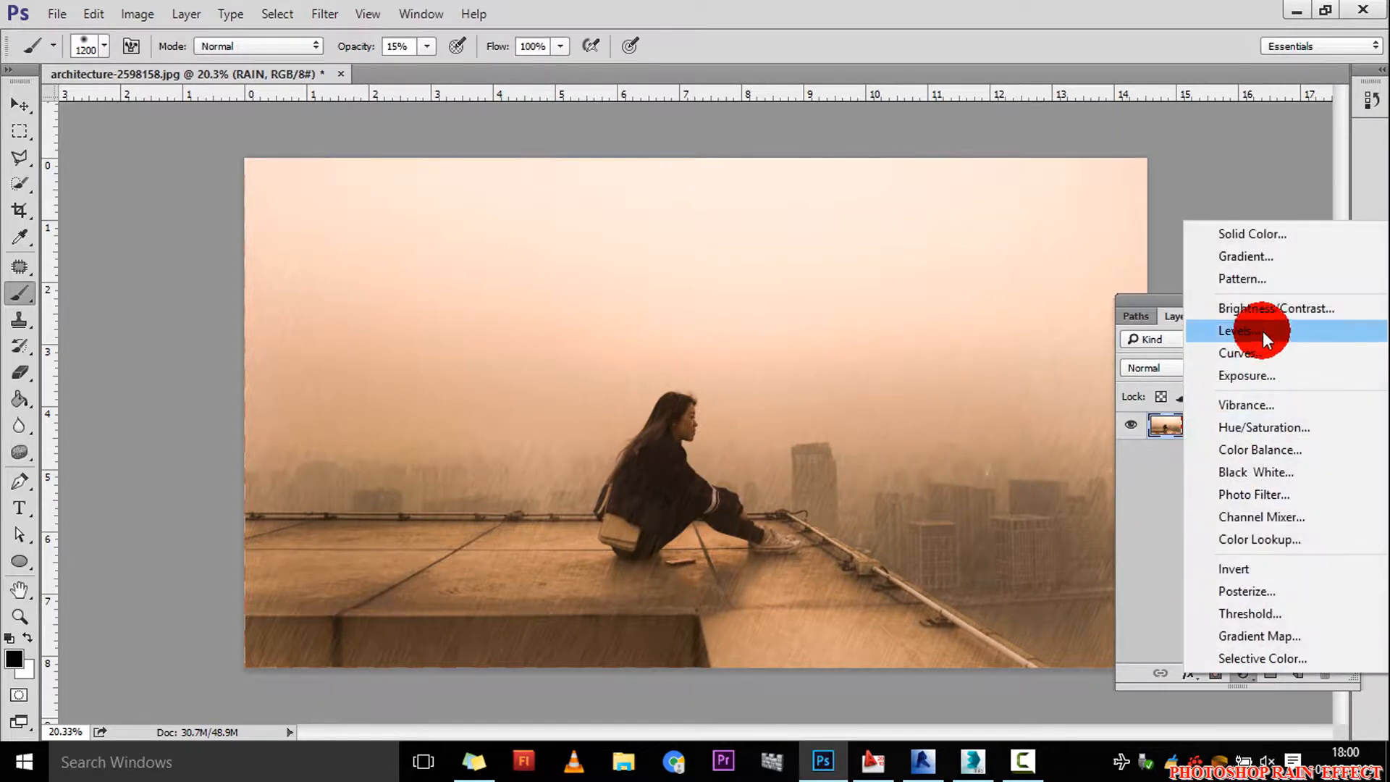
click(1288, 355)
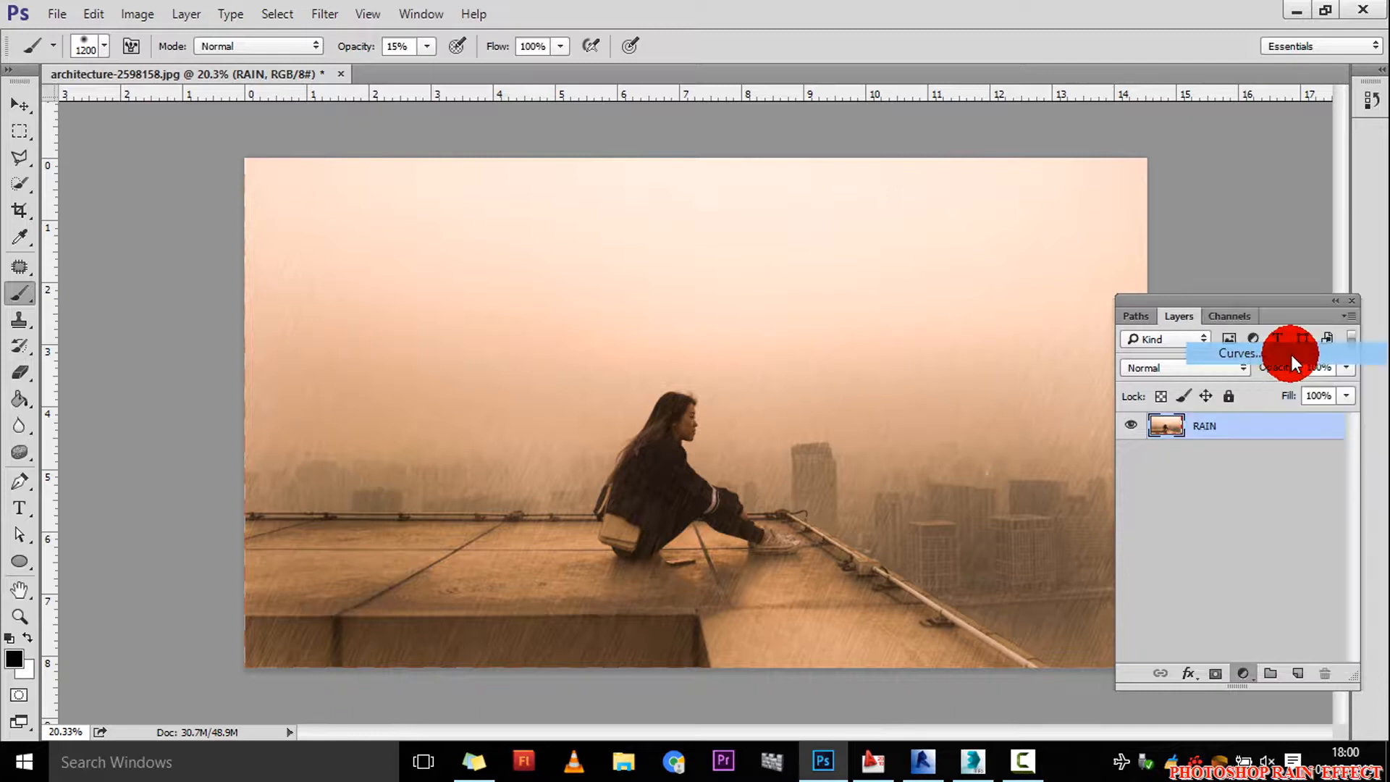
mouse_move(1116, 505)
mouse_down()
mouse_move(1133, 517)
mouse_move(1122, 504)
mouse_up()
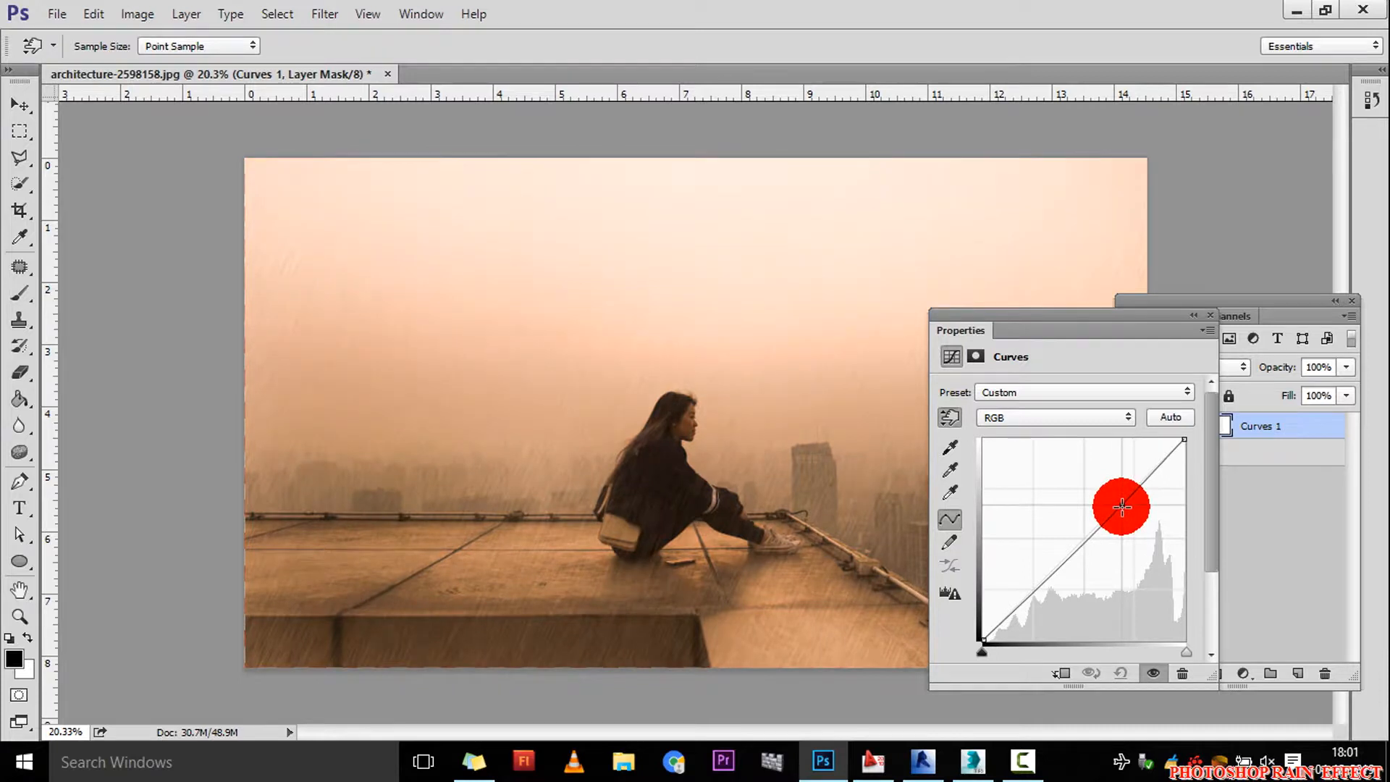
drag(1121, 509, 1122, 509)
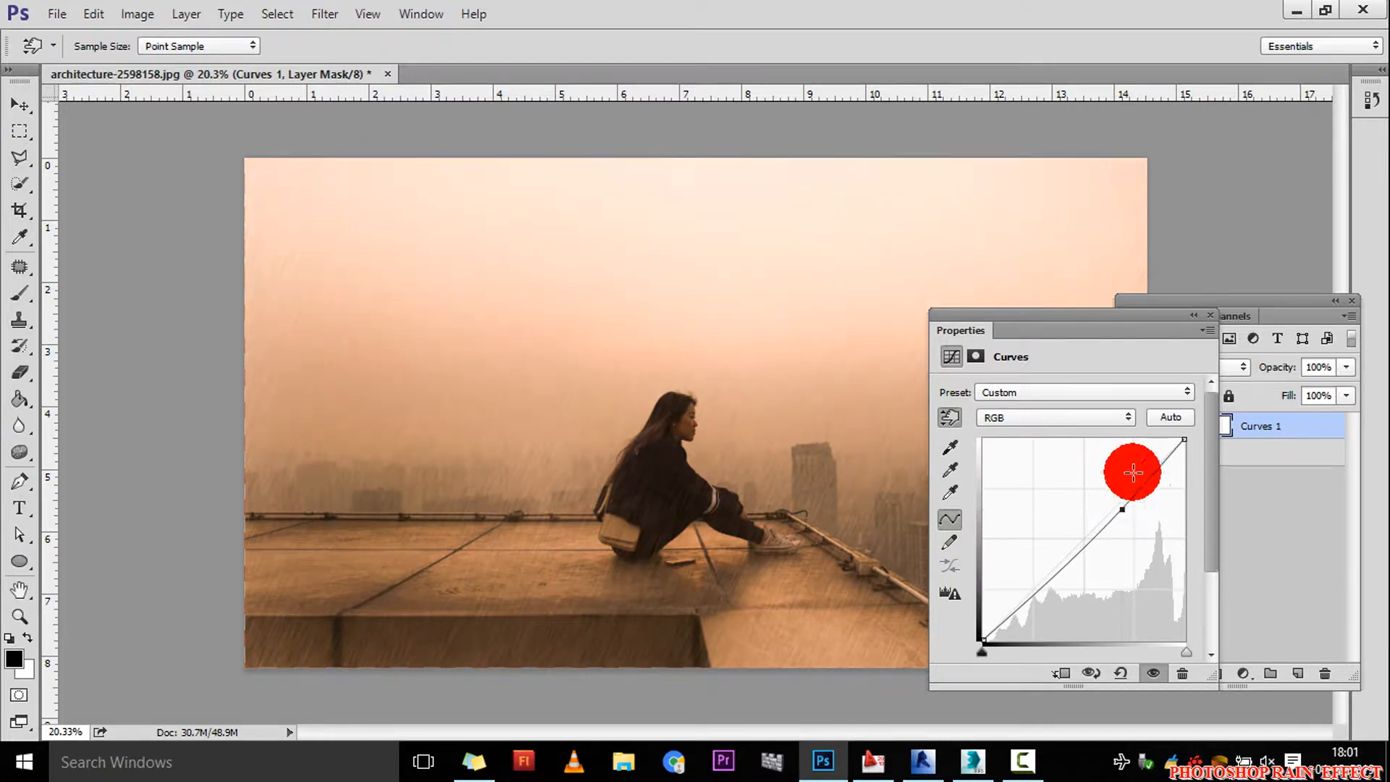
click(1210, 315)
drag(1185, 301, 1227, 306)
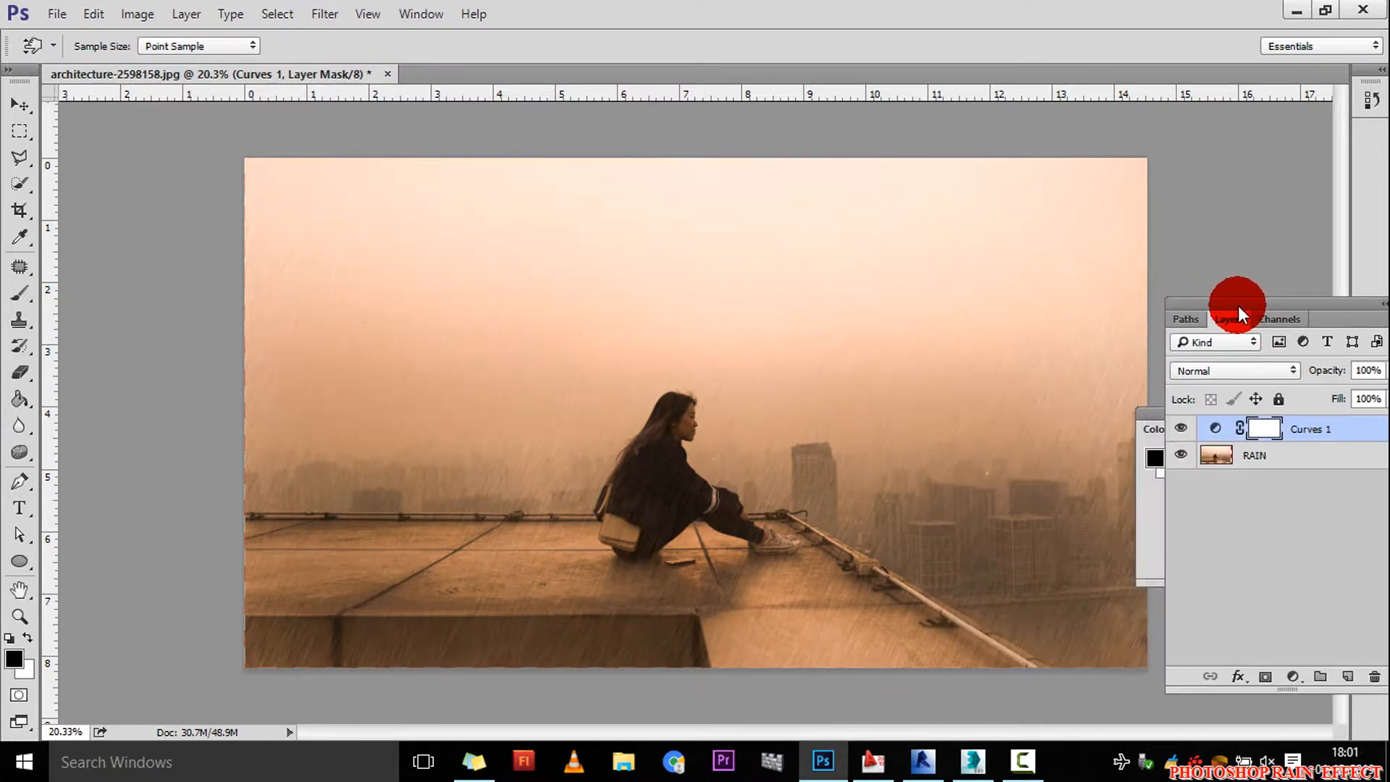
Add the text "THANK YOU" in yellow Arial Black at 52.94 pt and place it across the woman's head.
click(439, 447)
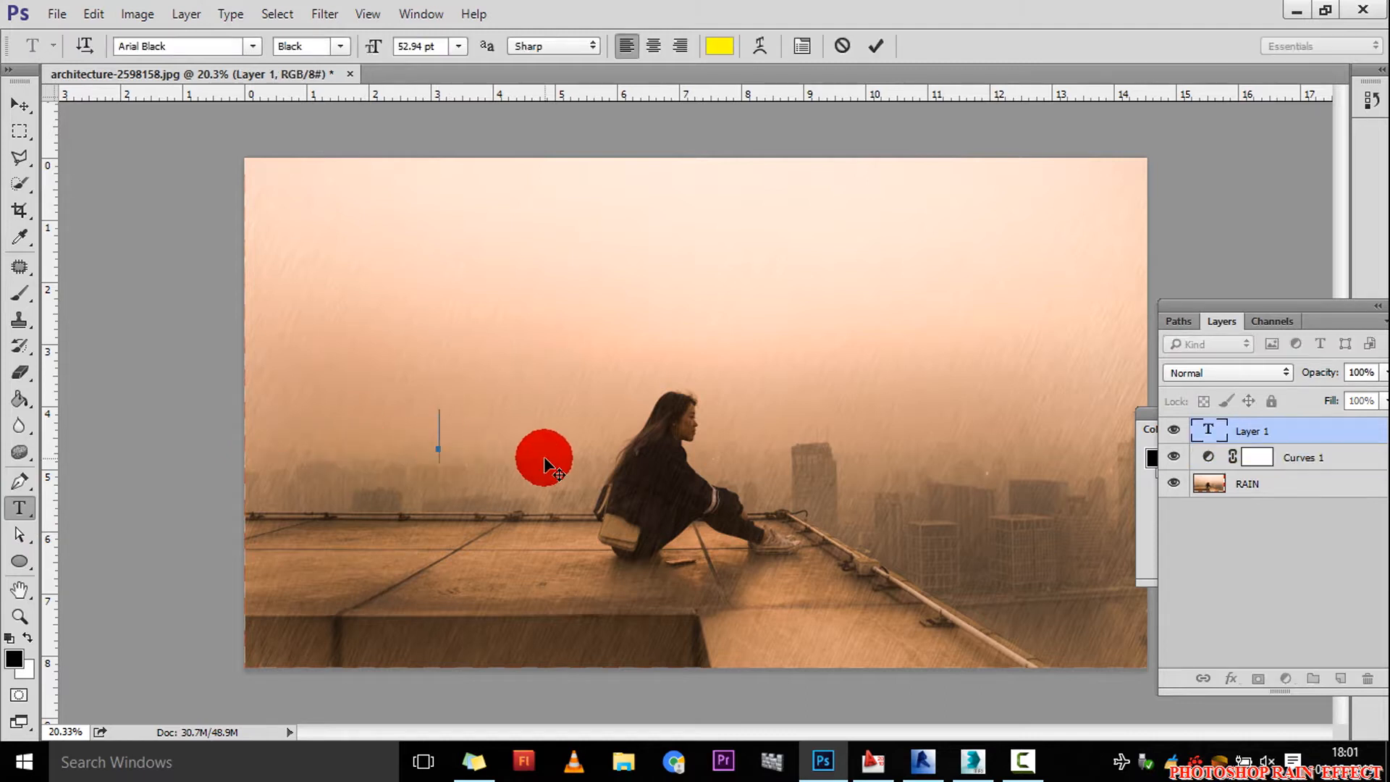
text(THAN)
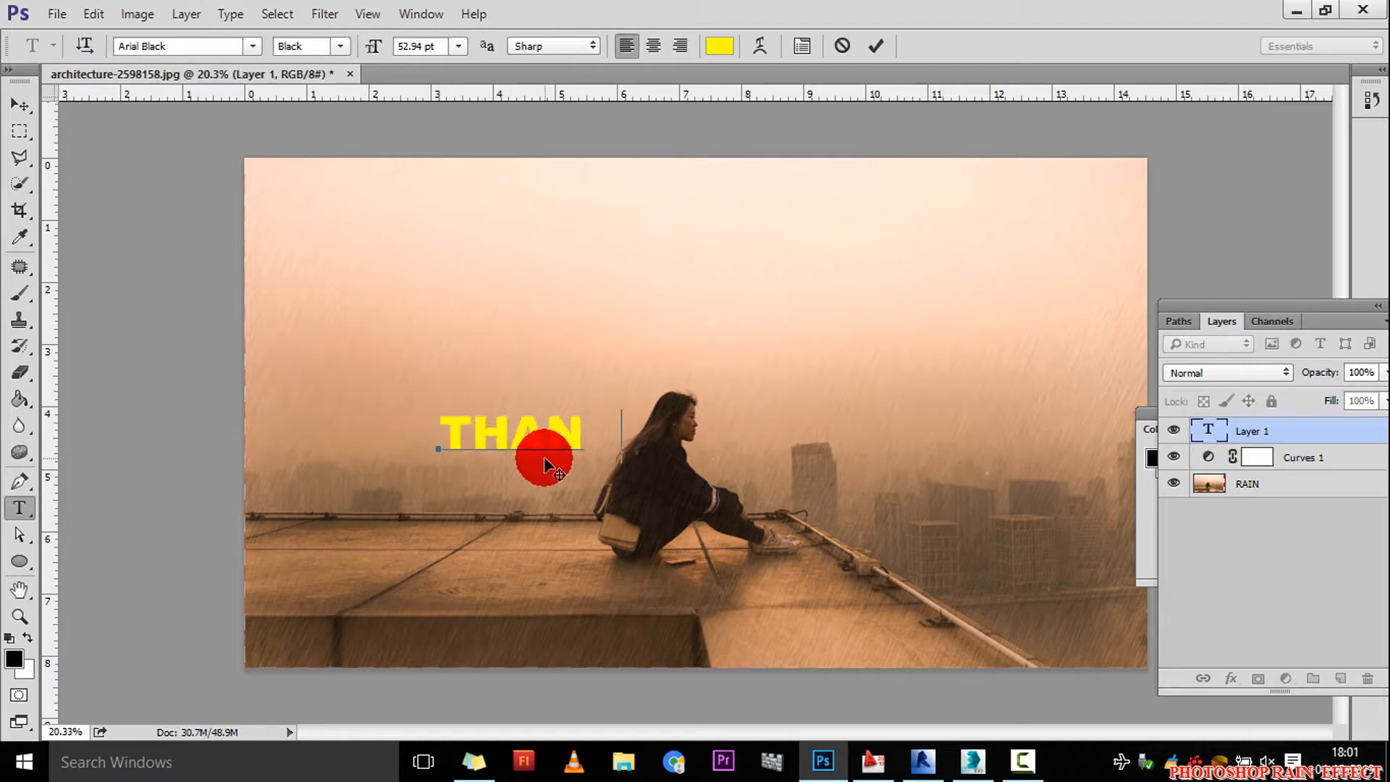
text(K YOU)
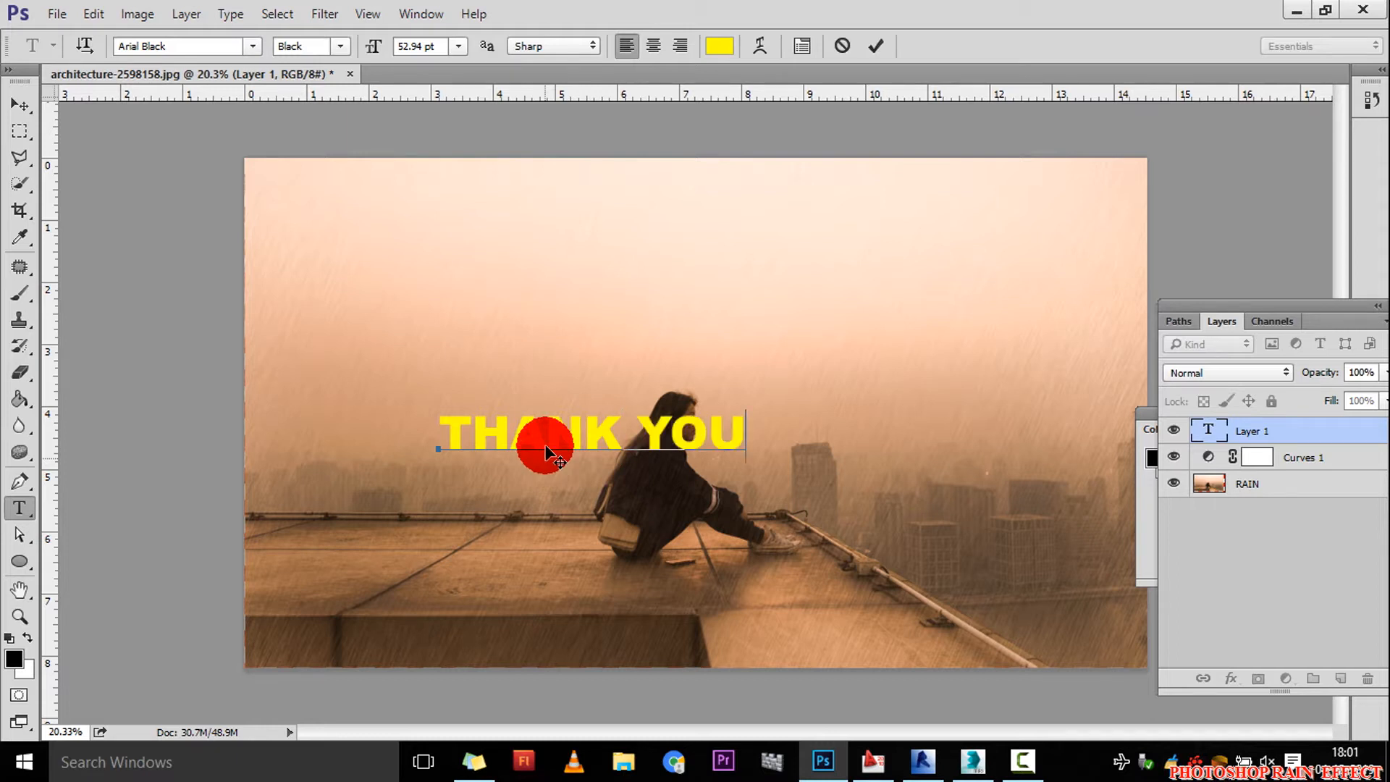
click(878, 46)
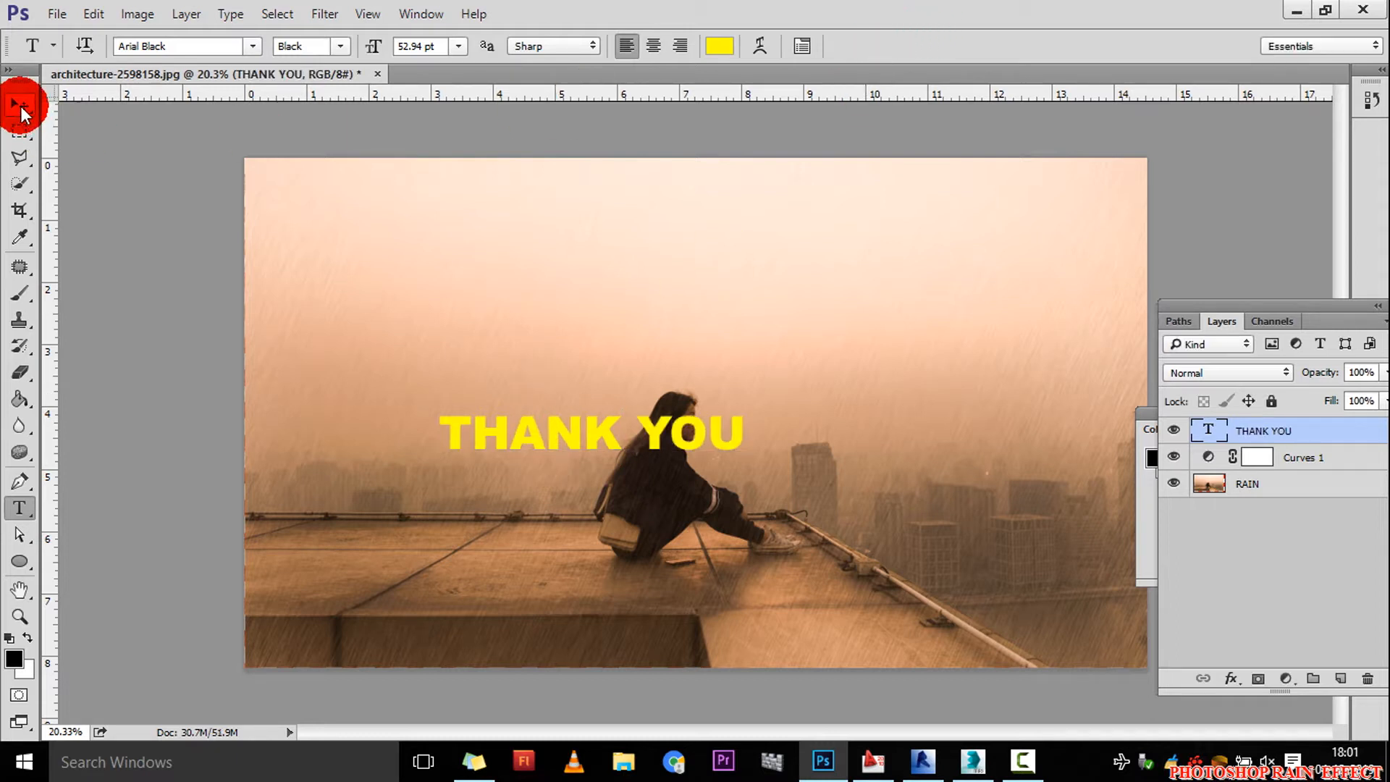
click(20, 107)
drag(506, 437, 627, 420)
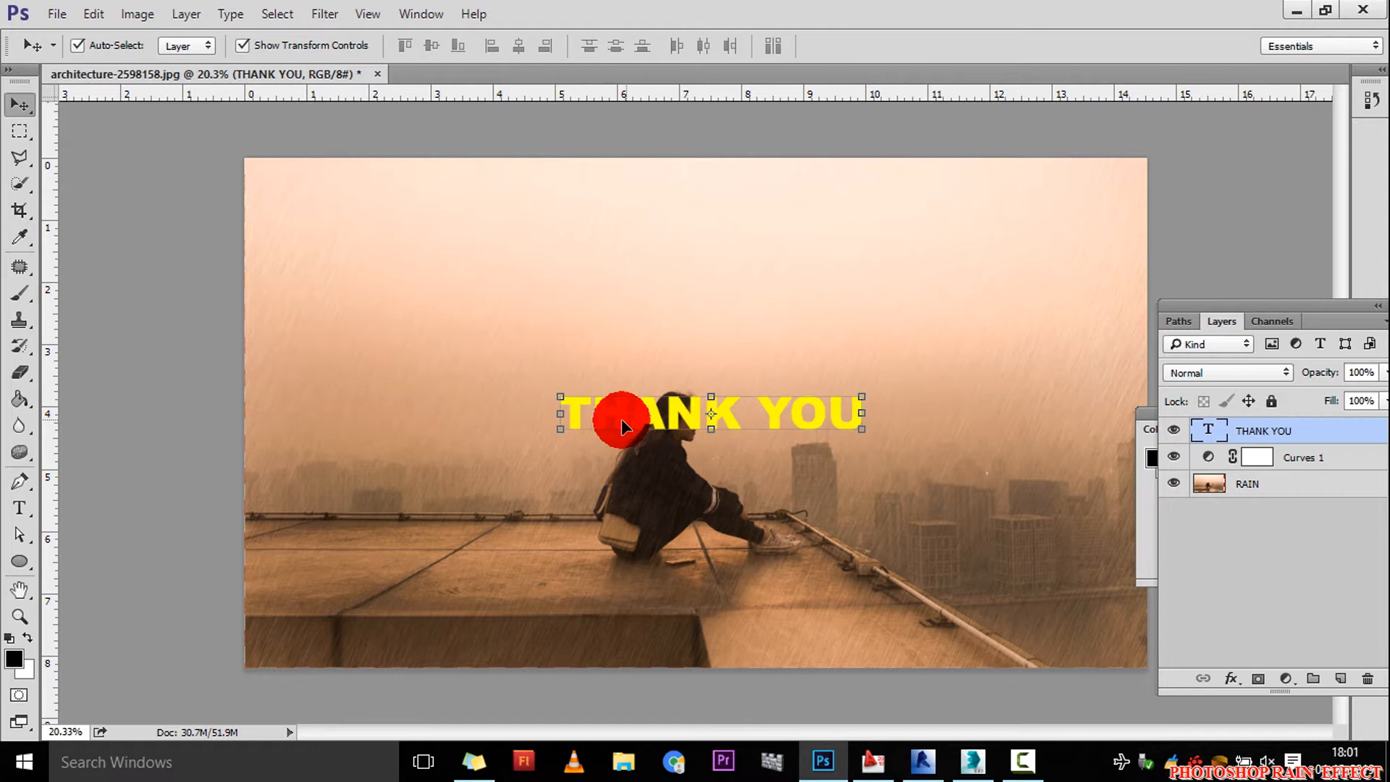
click(1007, 759)
click(1204, 692)
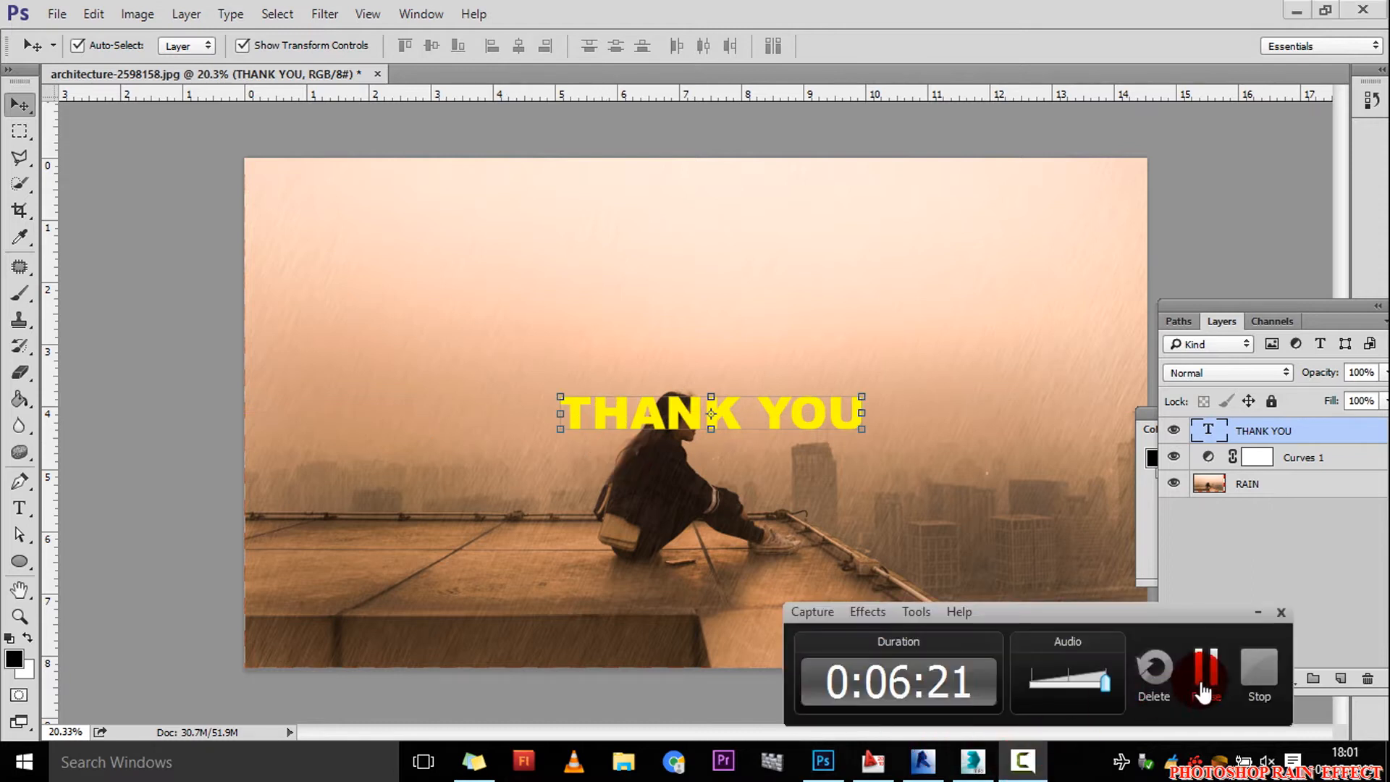